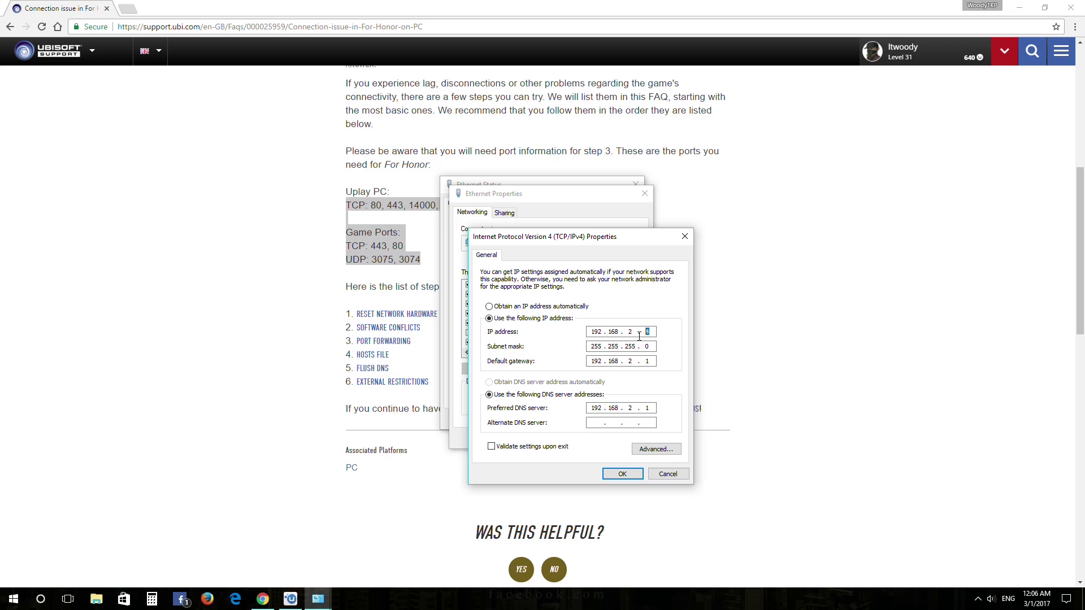
Review the IP address, default gateway and preferred DNS fields in the IPv4 properties, then leave the dialog without saving
left_click(648, 334)
double_click(596, 362)
key("BackSpace")
key("ctrl+z")
left_click(655, 362)
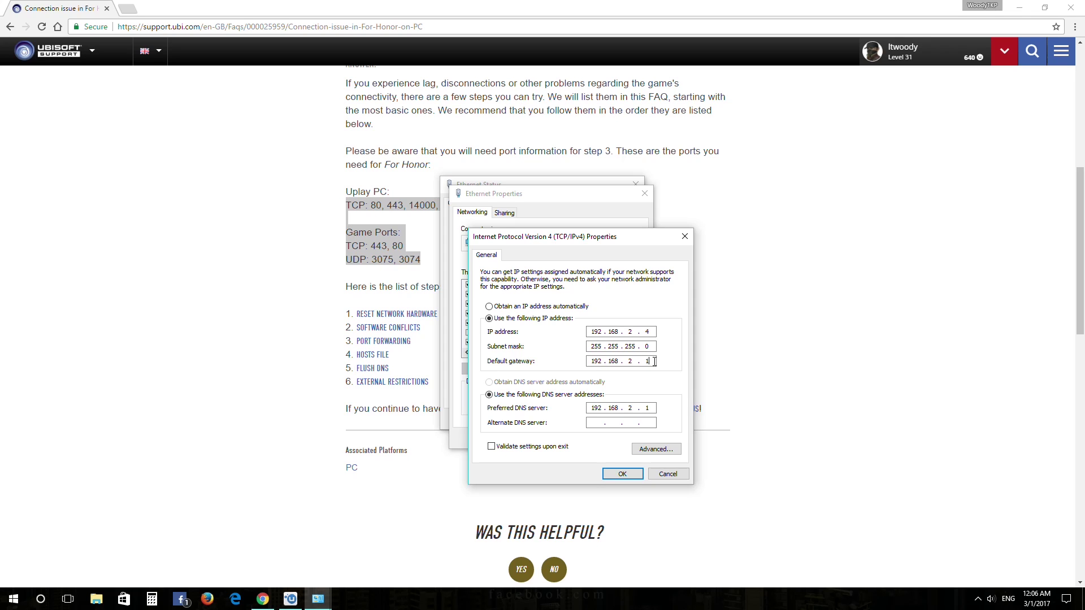
left_click(654, 405)
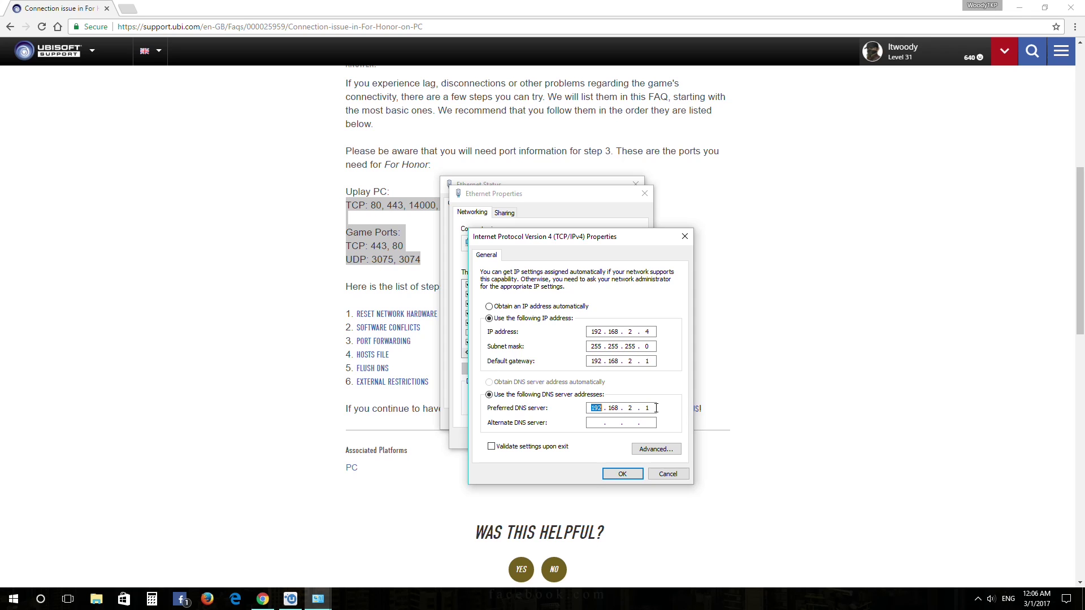
left_click(665, 473)
left_click(620, 440)
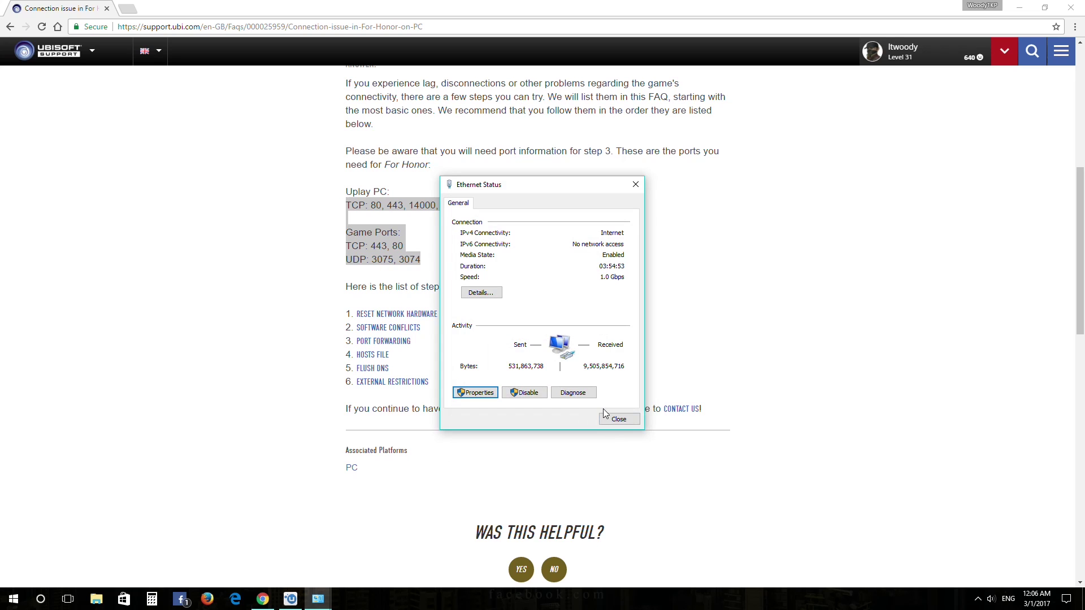
View the Ethernet connection's network details, then close the details and status windows
left_click(482, 293)
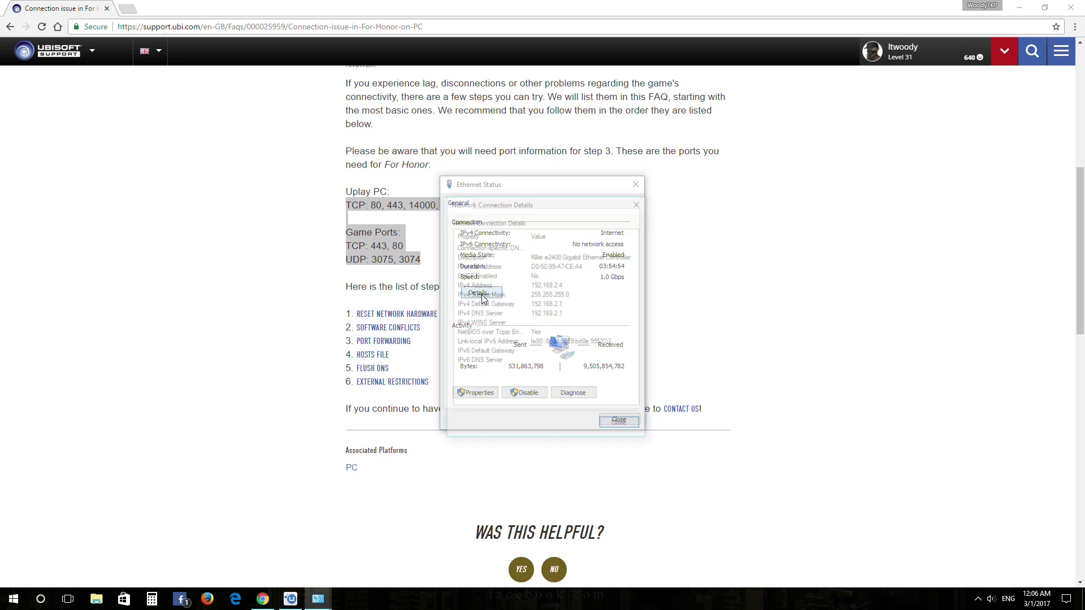
left_click(637, 205)
left_click(637, 187)
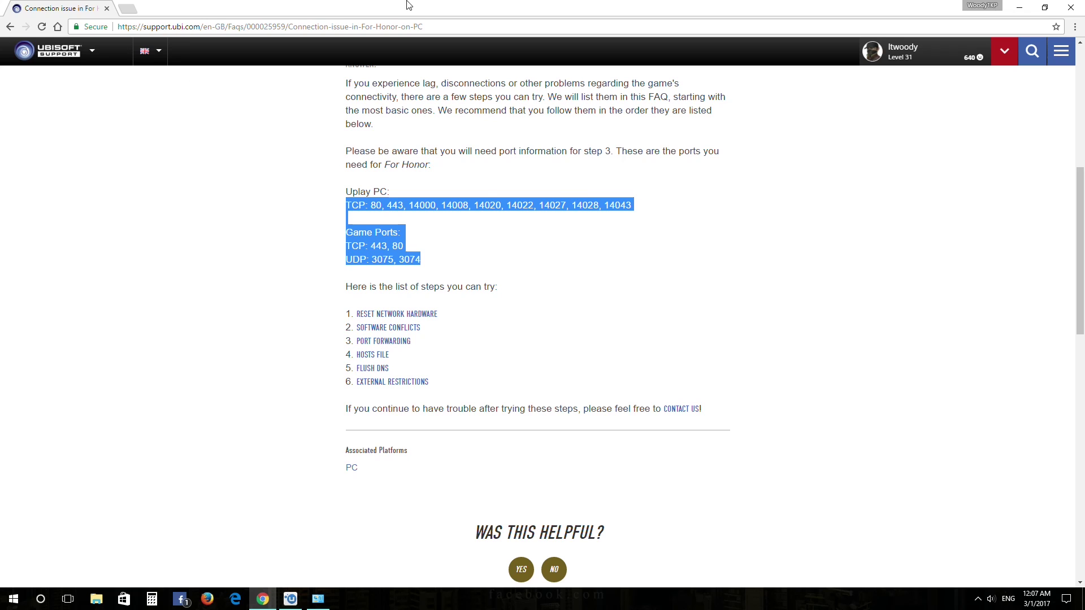
Open the D-Link router's login page at 192.168.2.1 in a new browser tab
left_click(133, 12)
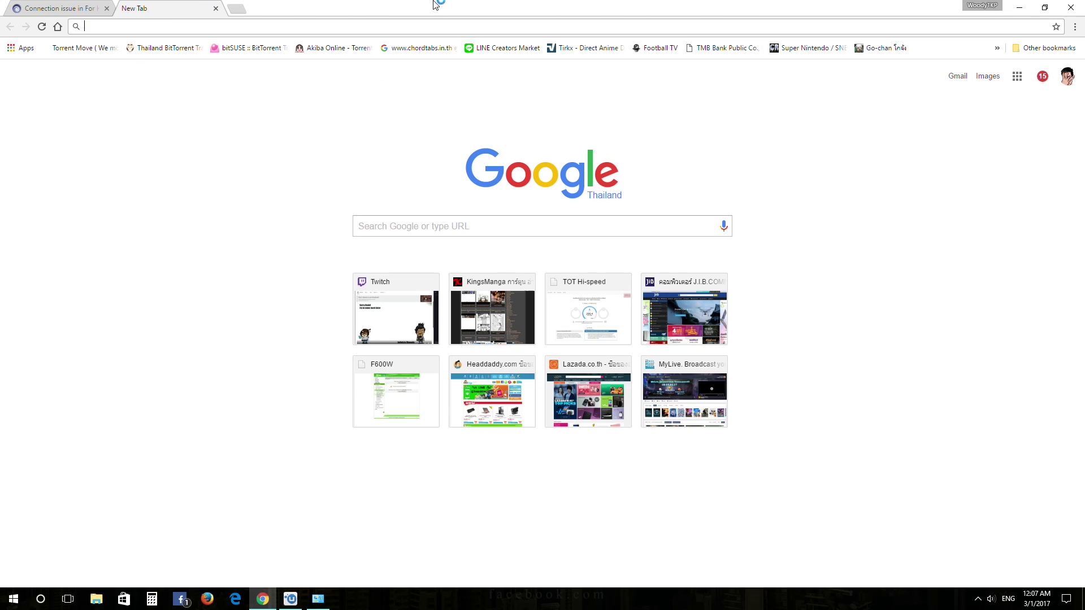
type("192")
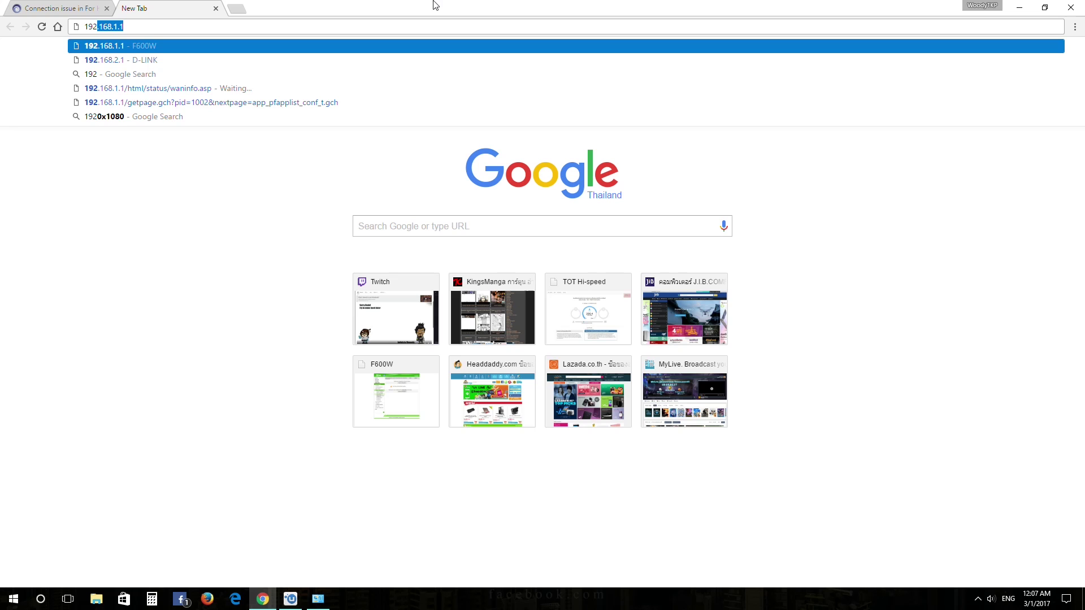
key("Down")
key("Return")
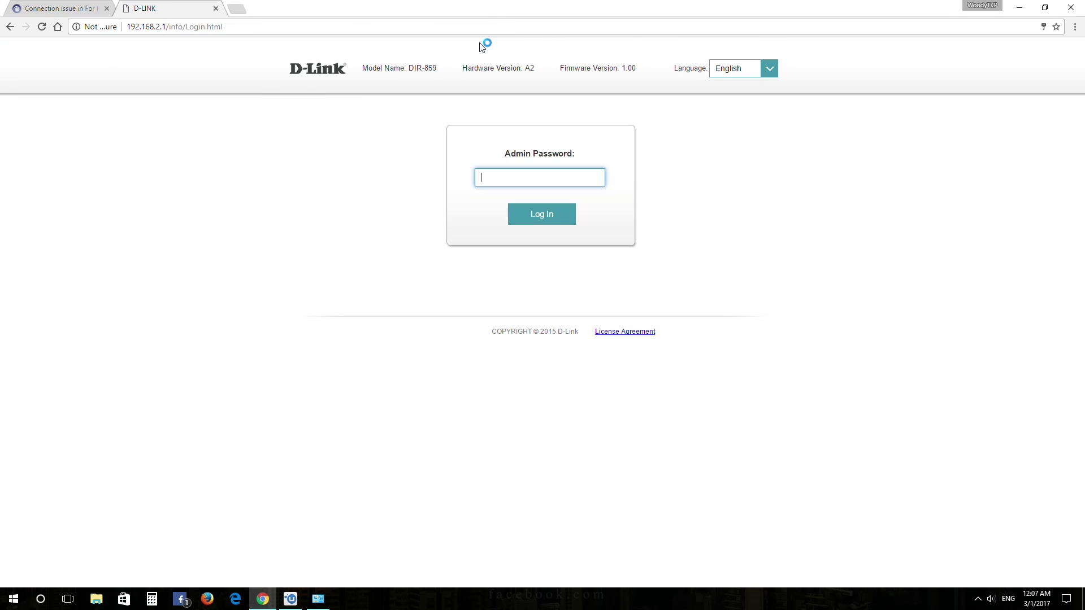
Log in to the router with the admin password and close the browser's password-update prompt
type("**********")
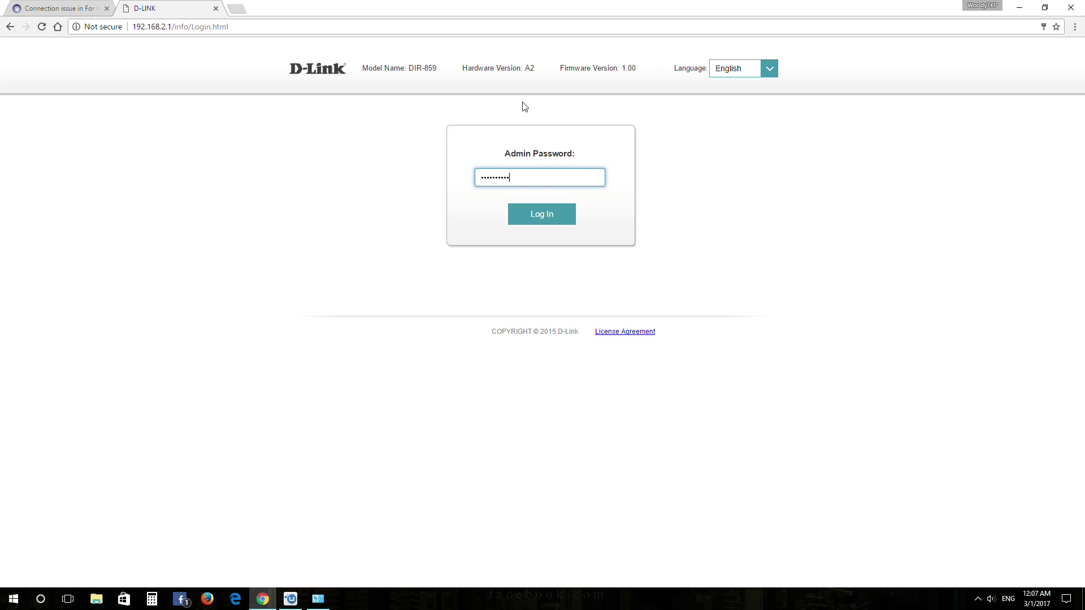
type("****")
key("Return")
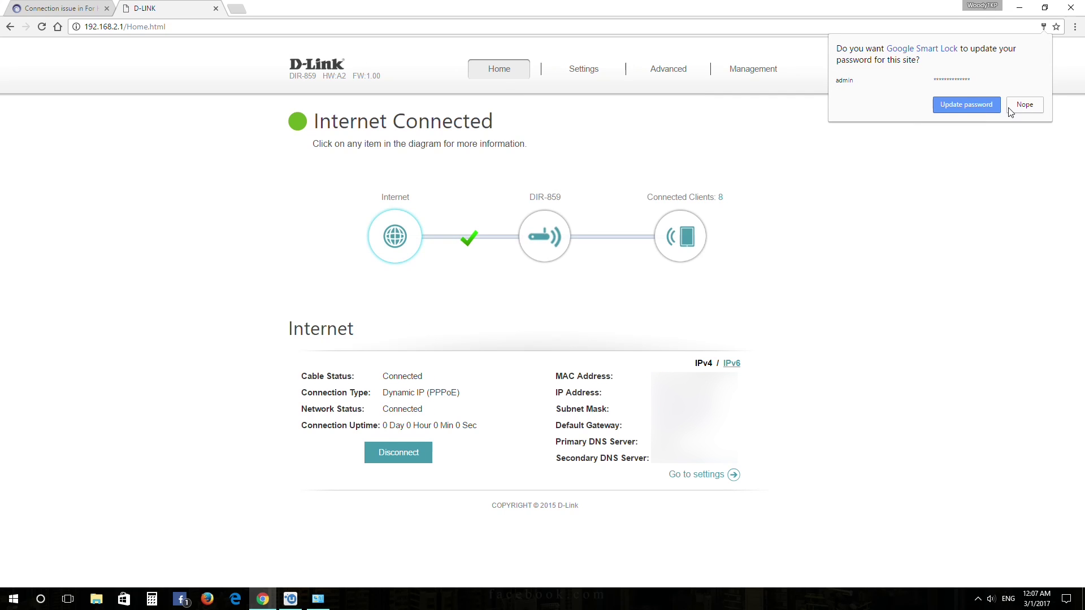
left_click(989, 107)
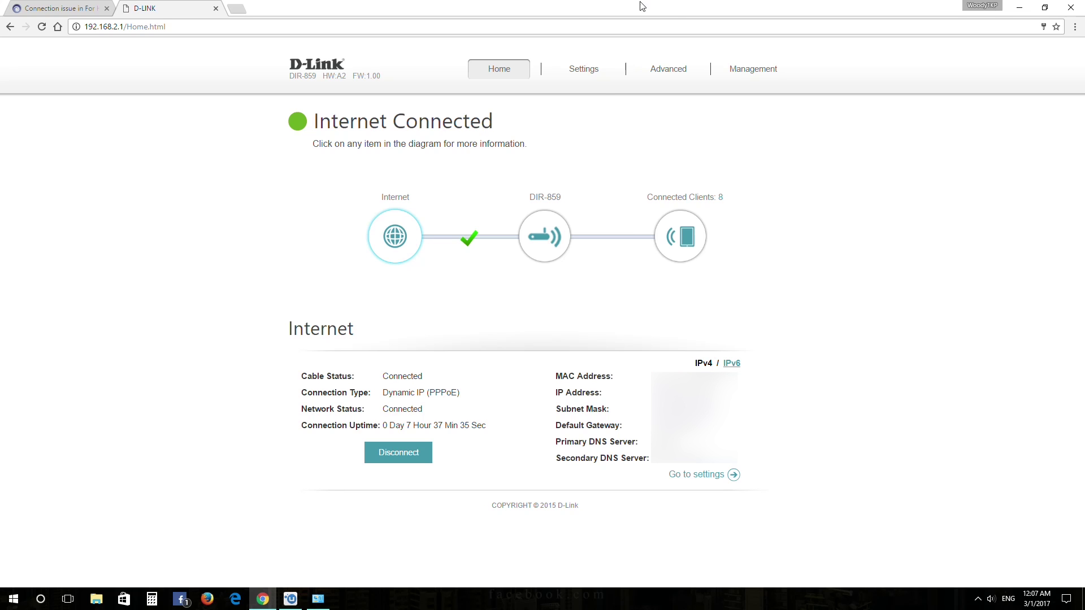
Open the router's advanced Port Forwarding page and look over the Honor rule's ports and local IP
mouse_move(669, 68)
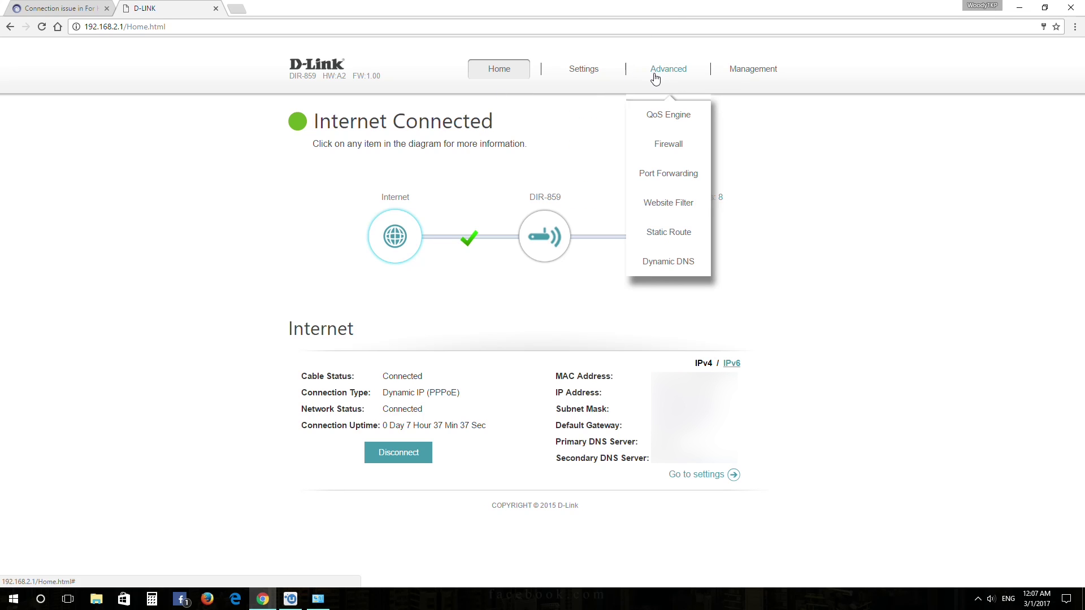
left_click(672, 176)
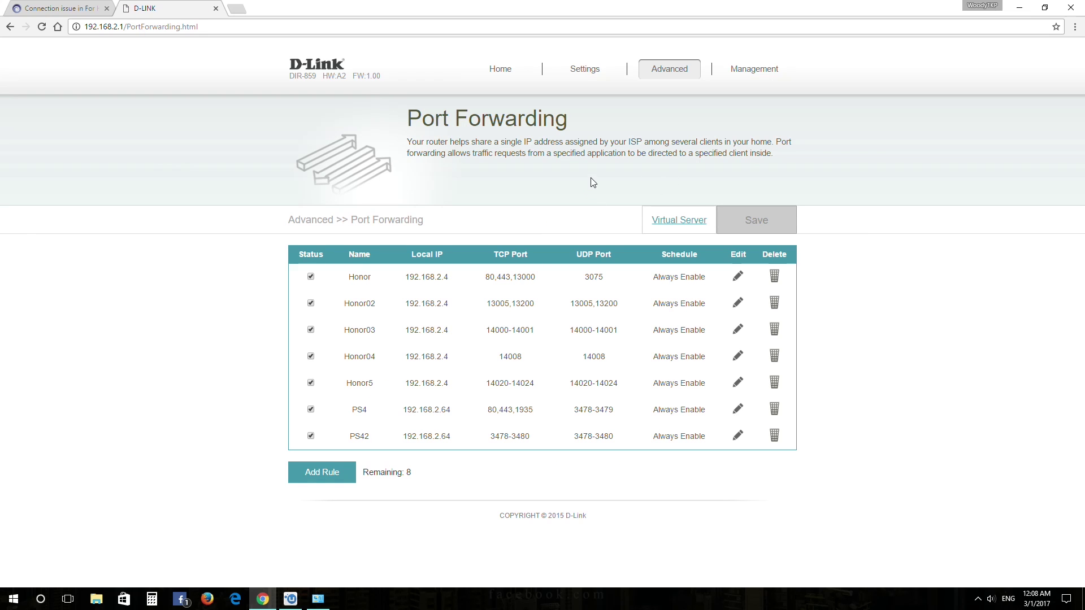
left_click_drag(486, 277, 604, 278)
left_click(576, 302)
left_click_drag(453, 277, 408, 275)
Try out a new port forwarding rule named gfgfdgg with local IP 192.168.2.4, and discard it without applying
left_click(325, 470)
left_click(484, 143)
type("gfgfdgg")
left_click(530, 174)
type("192.168.2.4")
key("Tab")
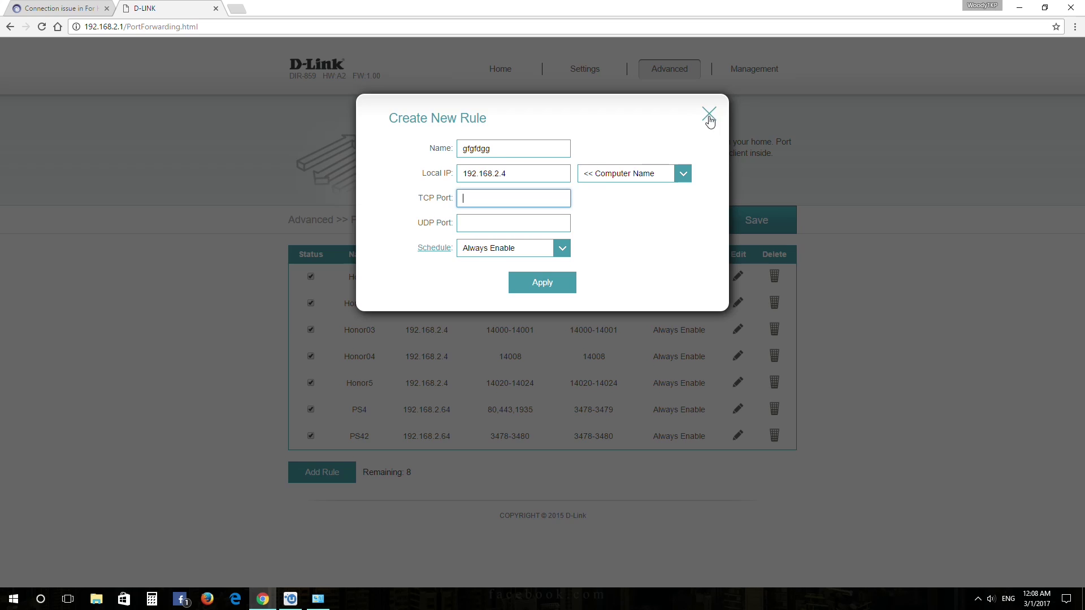
left_click(709, 116)
Examine the TCP and UDP port entries of the Honor rule in the port forwarding table
mouse_move(487, 278)
left_mouse_down()
mouse_move(535, 278)
mouse_move(484, 271)
left_mouse_up()
left_click(537, 282)
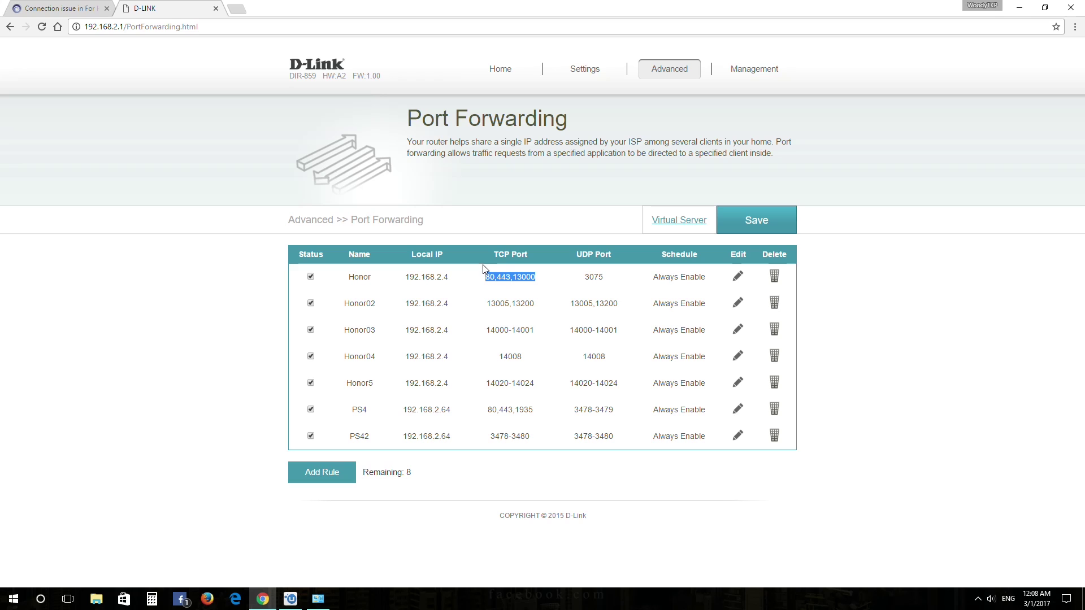
left_click_drag(582, 280, 610, 279)
left_click(611, 298)
left_click_drag(485, 277, 536, 278)
left_click(496, 290)
left_click(517, 287)
left_click(541, 287)
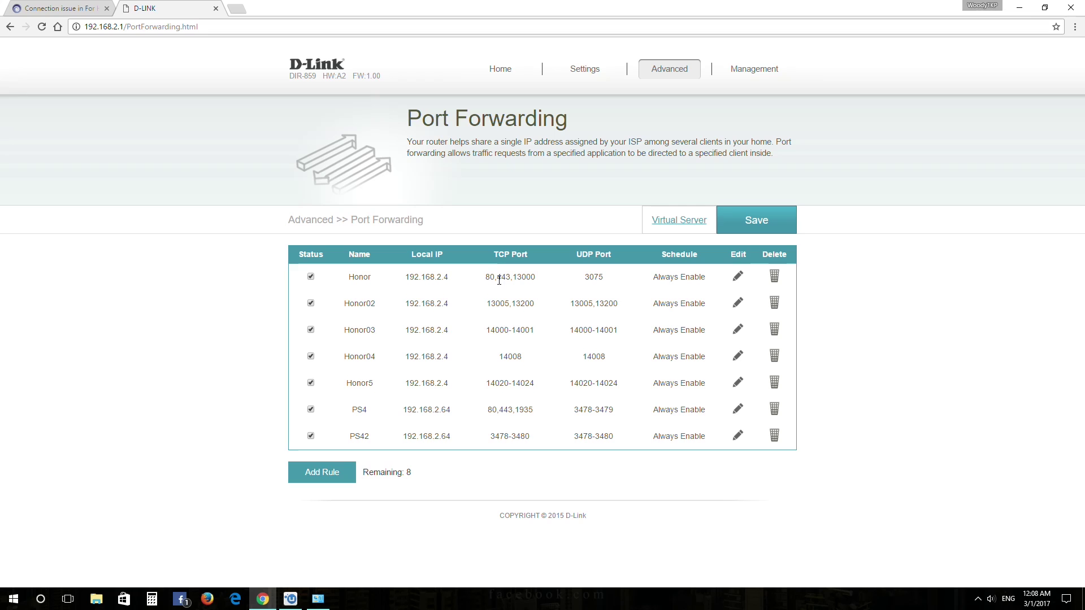
Examine how the TCP ports are entered in the Honor02, Honor03, Honor5 and PS4 rules
left_click_drag(487, 304, 535, 304)
left_click(515, 307)
left_click(532, 346)
left_click_drag(486, 330, 538, 332)
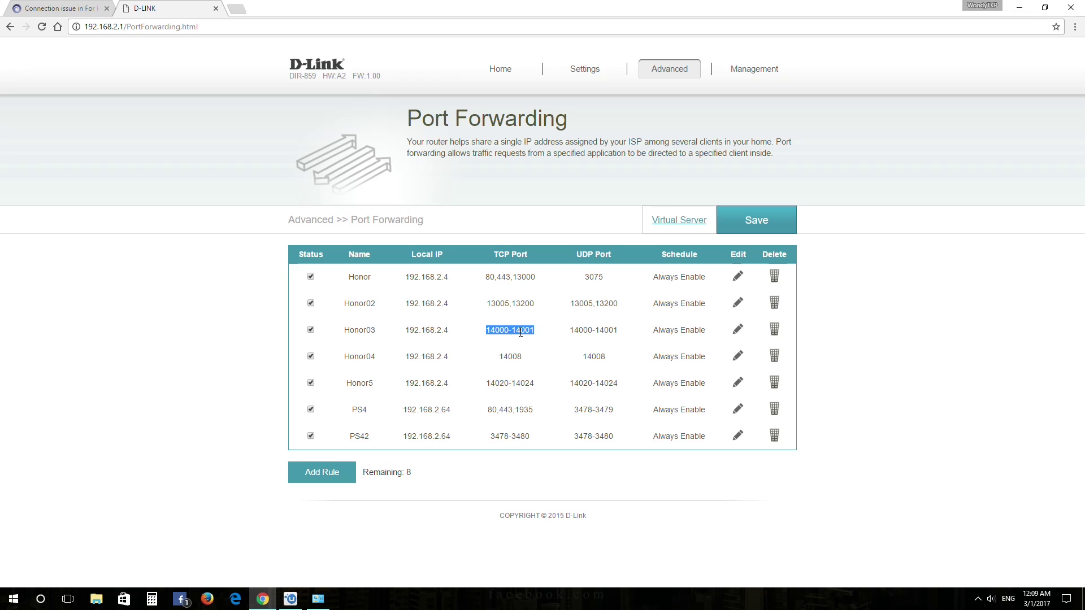
left_click(520, 333)
left_click_drag(484, 330, 539, 335)
left_click(538, 336)
left_click(539, 335)
left_click_drag(488, 383, 542, 385)
left_click(543, 387)
left_click_drag(487, 410, 539, 410)
left_click(545, 417)
Close the D-LINK tab and open portforward.com/router.htm in the new tab
left_click(236, 12)
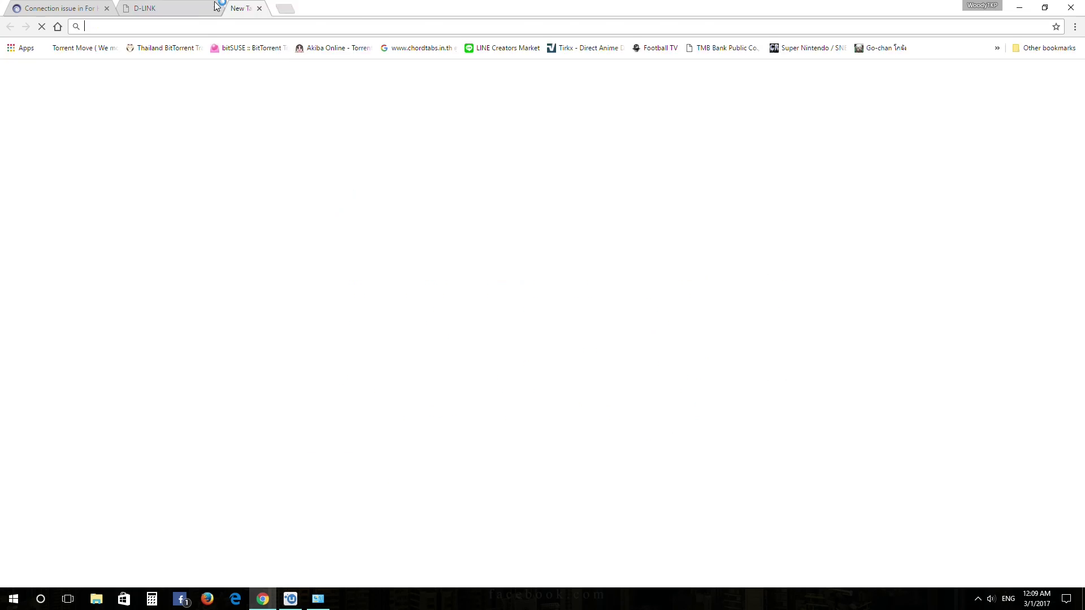
left_click(187, 8)
left_click(216, 8)
type("portforward.com")
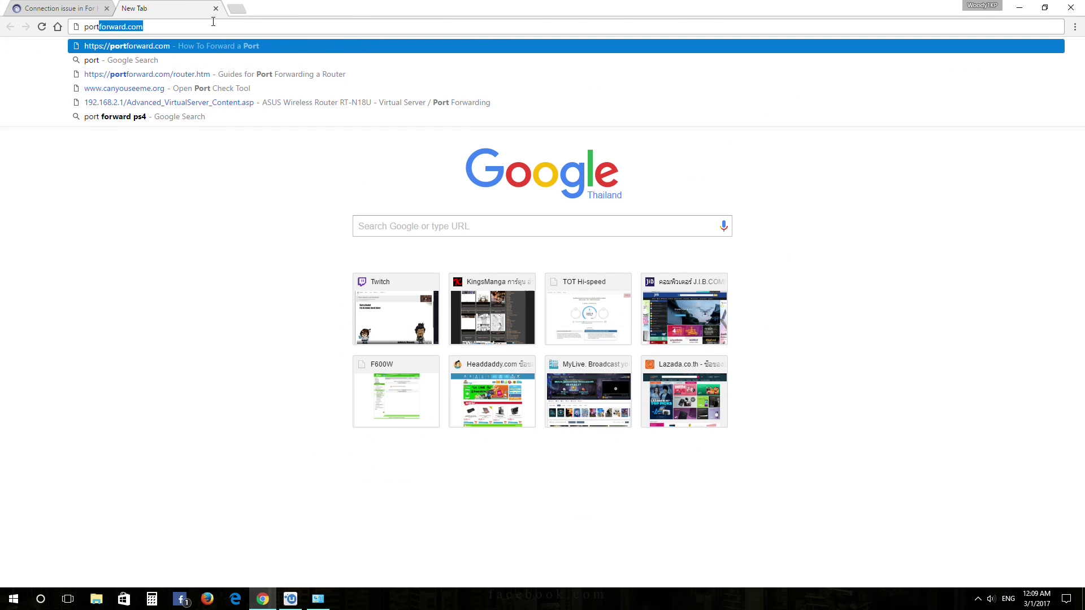
key("Down")
key("Down")
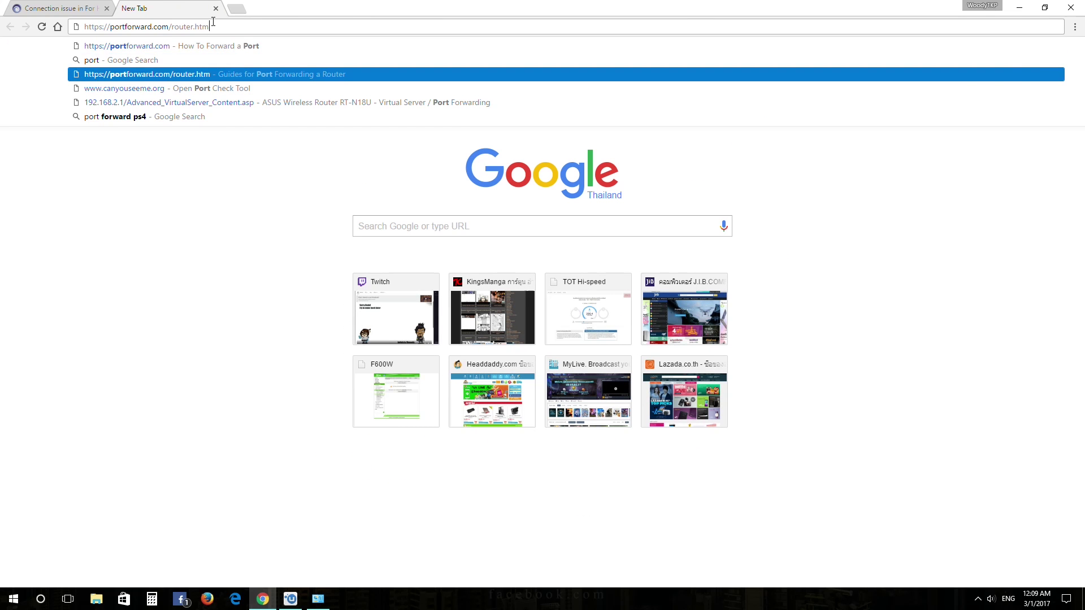
key("Return")
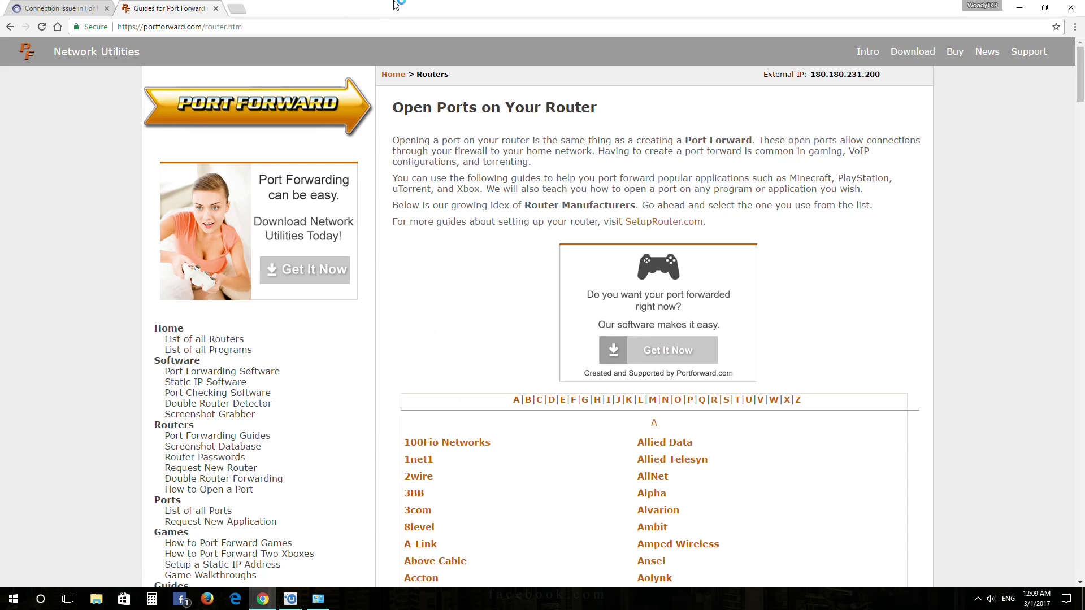
Look through the portforward.com list of router manufacturers down to the D and E sections, then close its tab
scroll(399, 178, "down", 1)
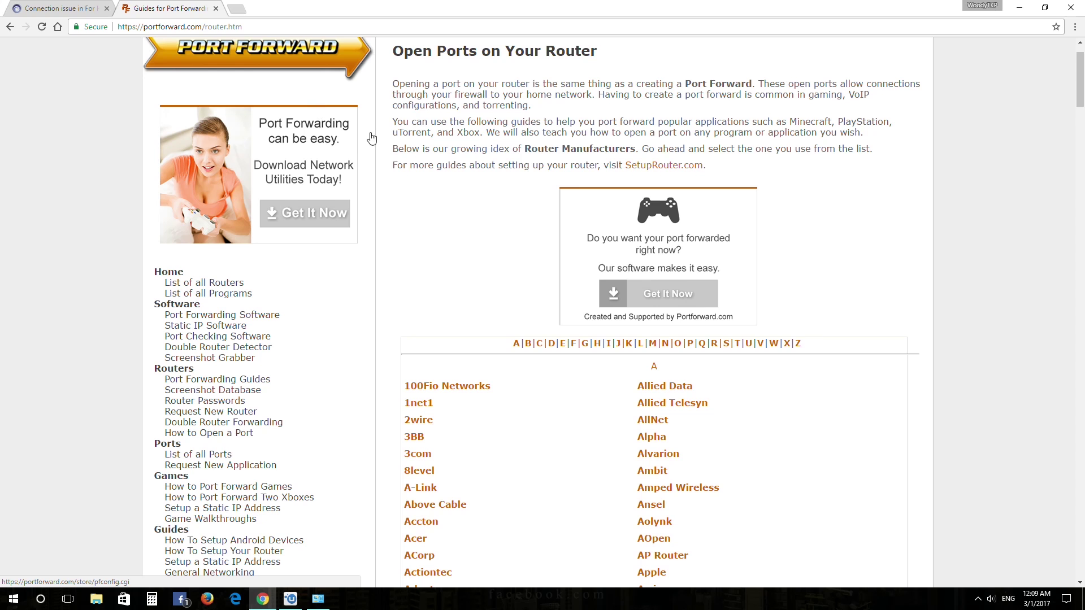
scroll(587, 162, "down", 2)
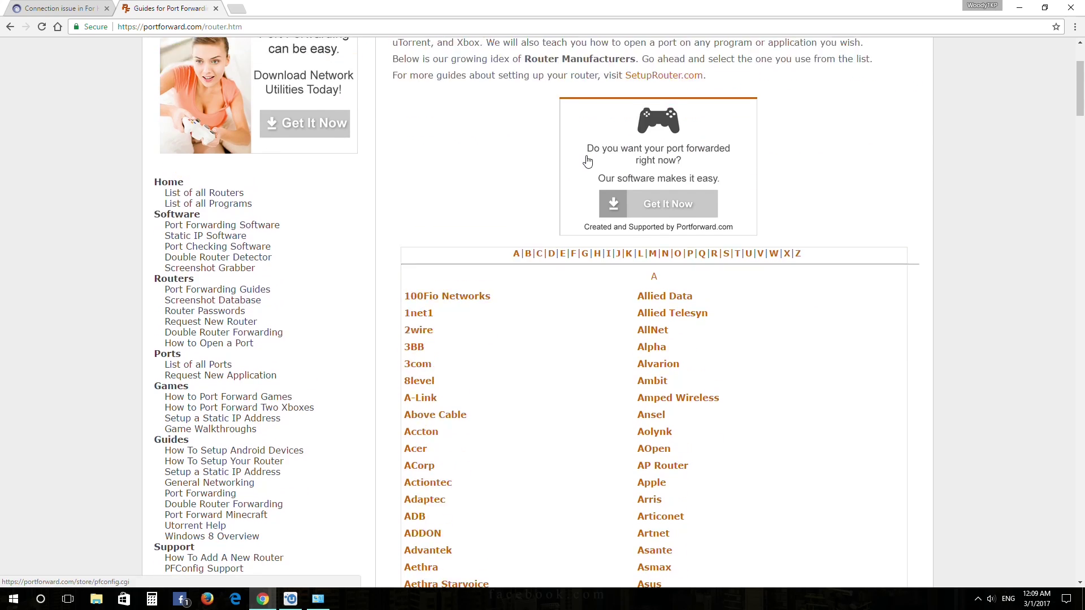
scroll(587, 162, "up", 3)
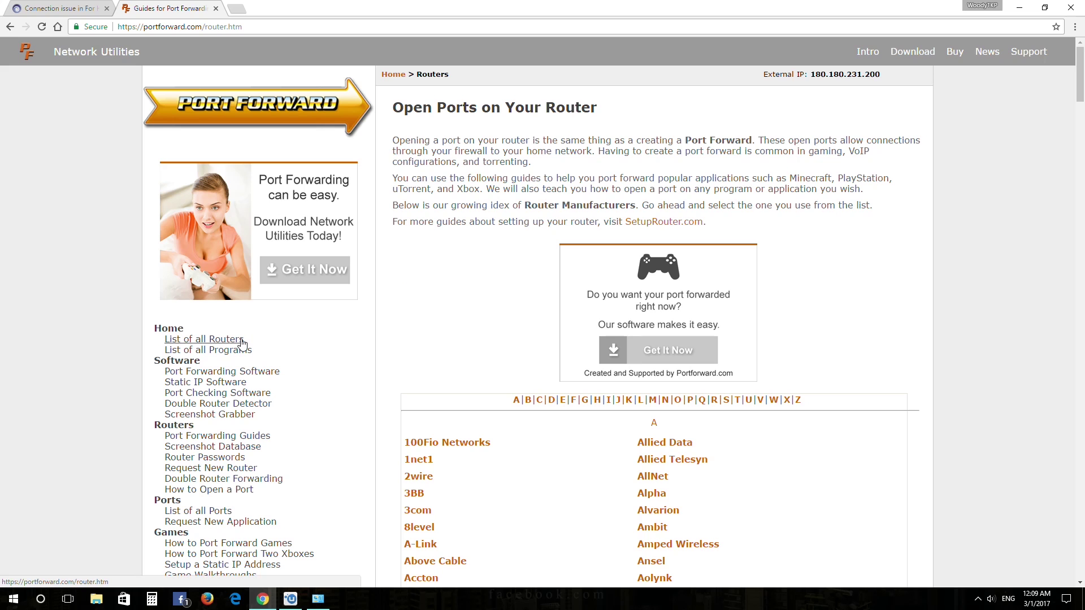
scroll(490, 380, "down", 4)
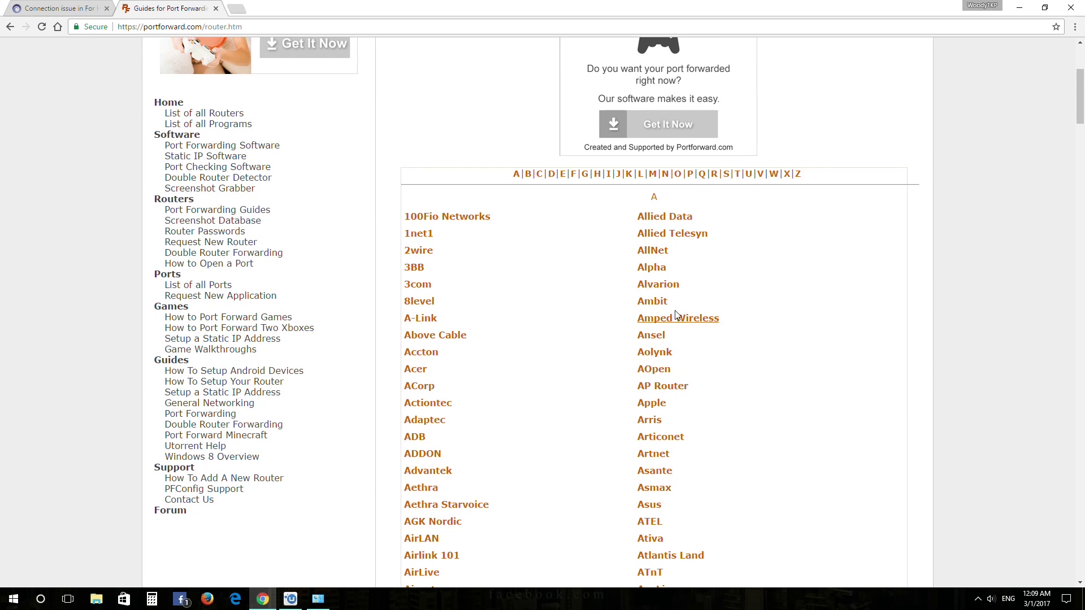
scroll(675, 322, "down", 10)
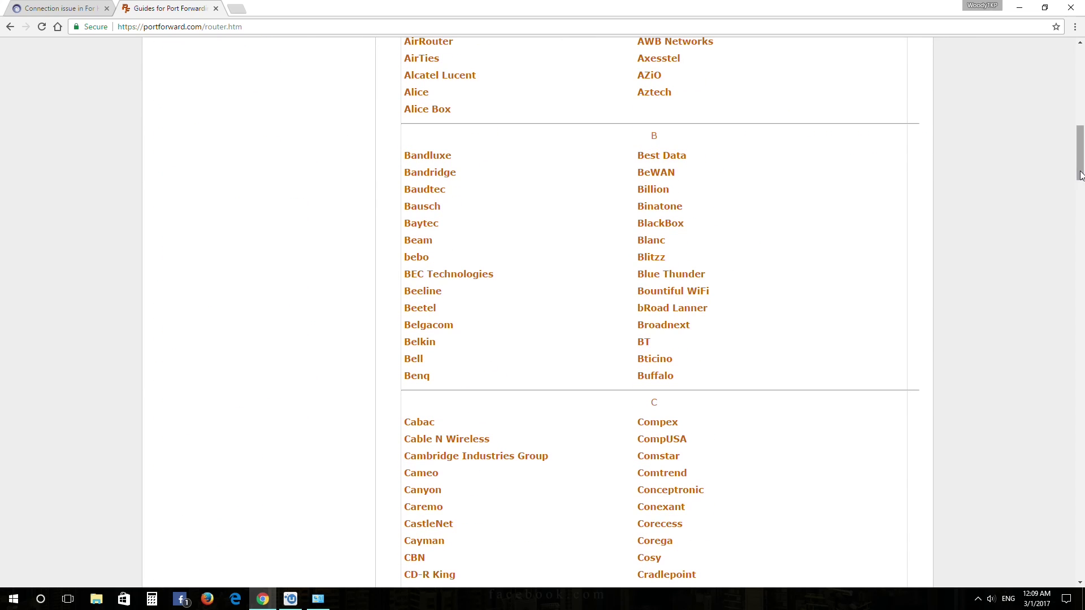
scroll(1081, 189, "down", 13)
scroll(1067, 204, "up", 3)
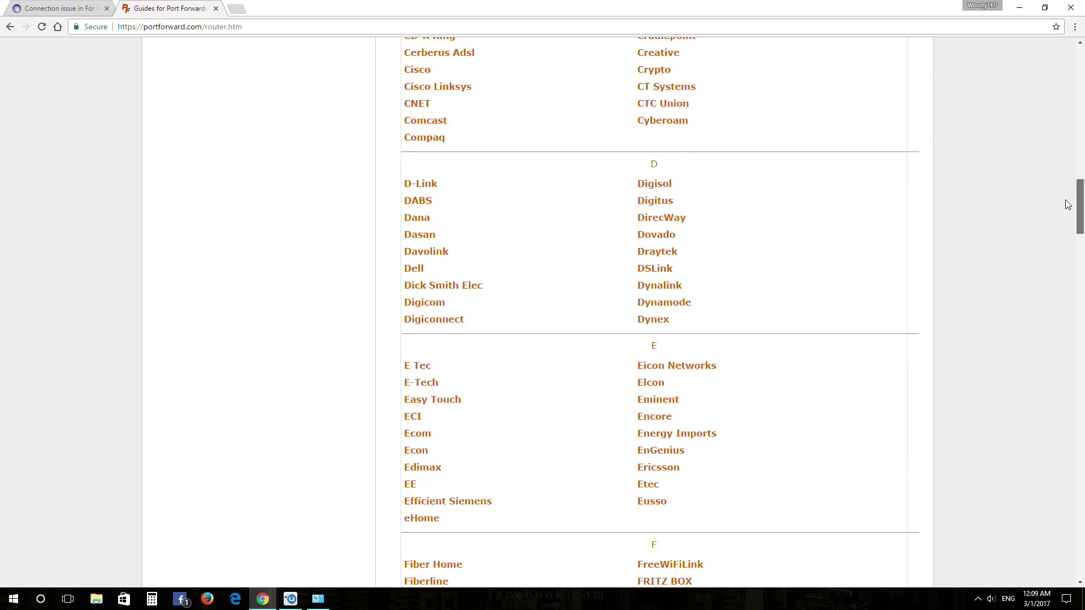
left_click_drag(1068, 205, 1065, 70)
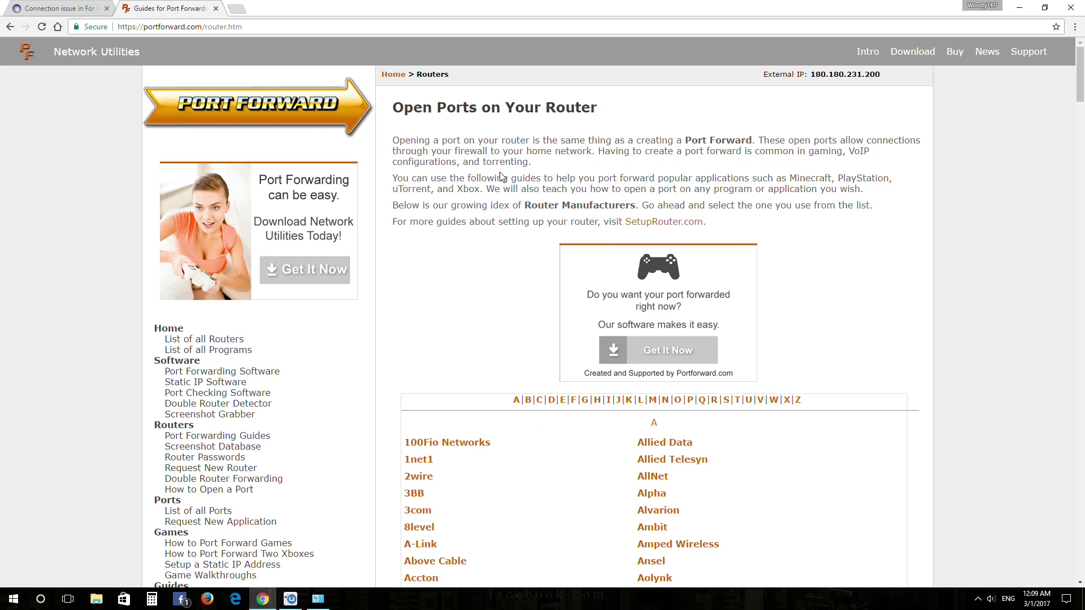
left_click(216, 8)
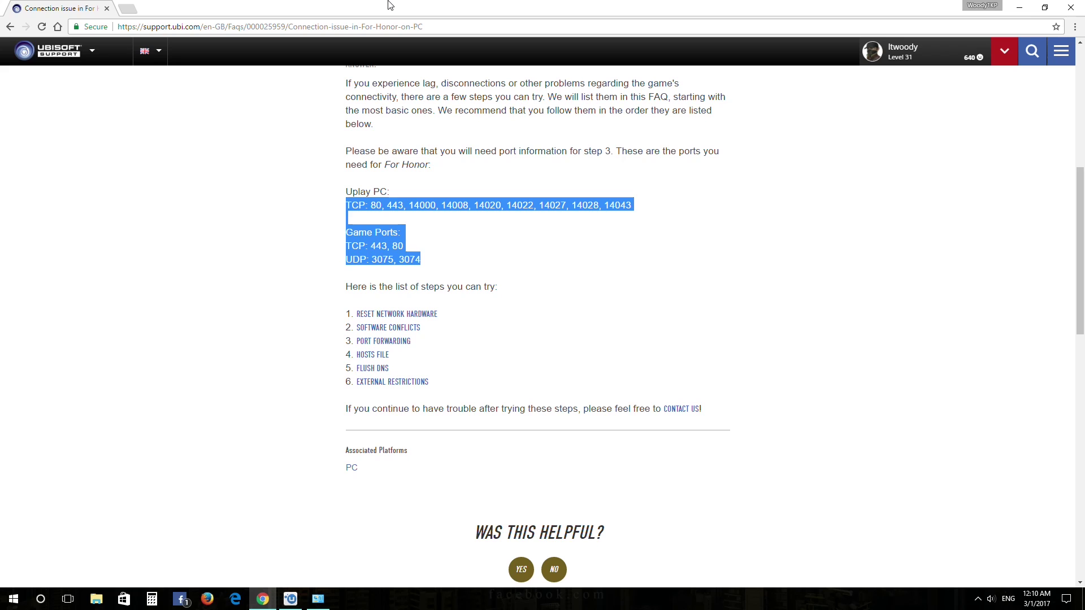
Review the Uplay PC TCP ports on the Ubisoft support page and open the Hosts File guide in a new tab
left_click(461, 315)
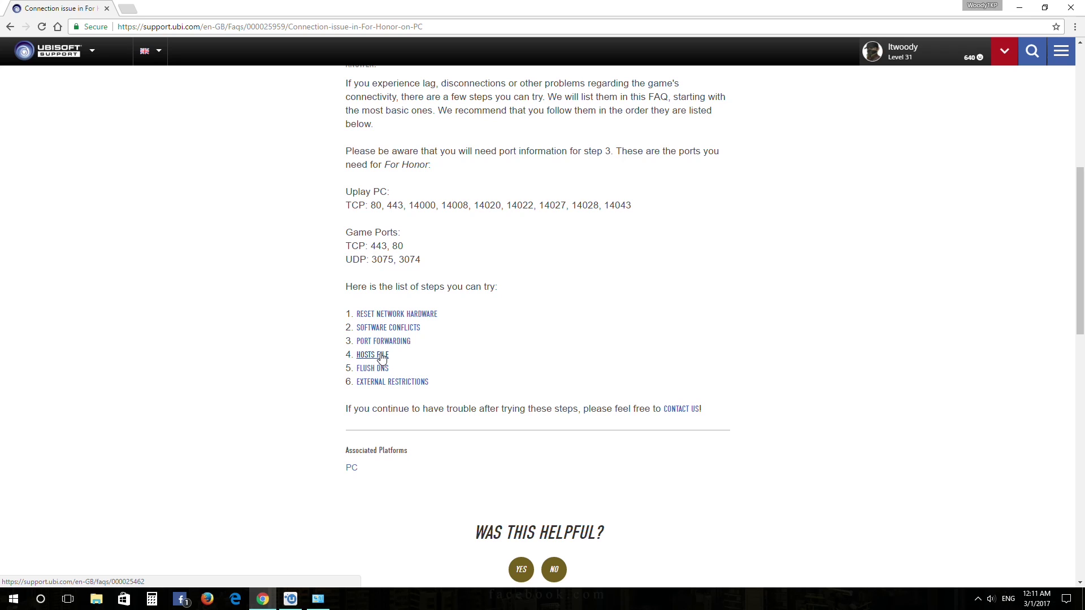
left_click_drag(371, 205, 633, 205)
left_click(657, 223)
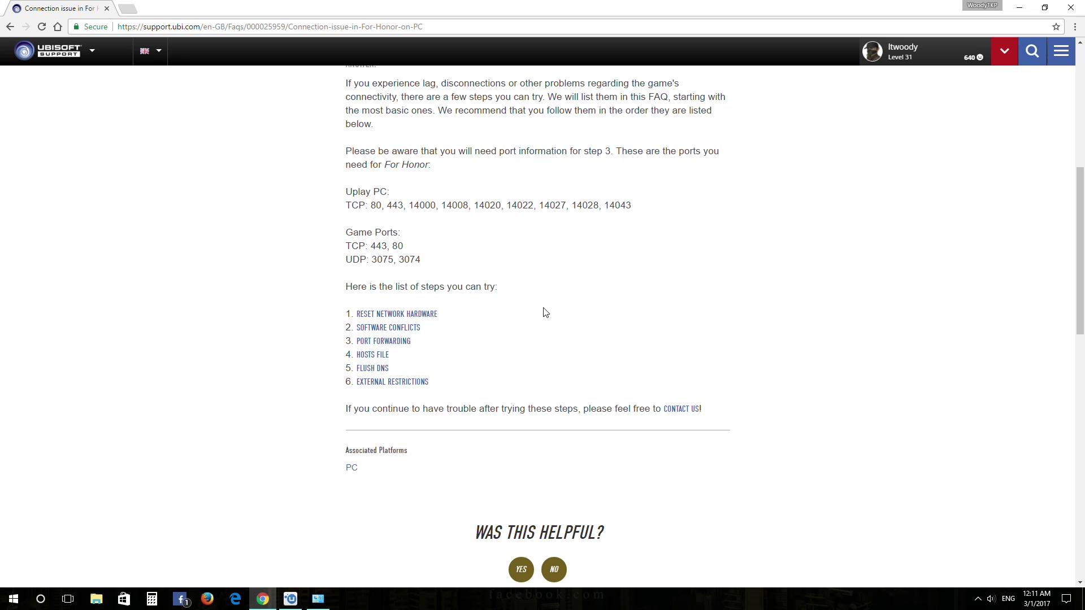
middle_click(380, 361)
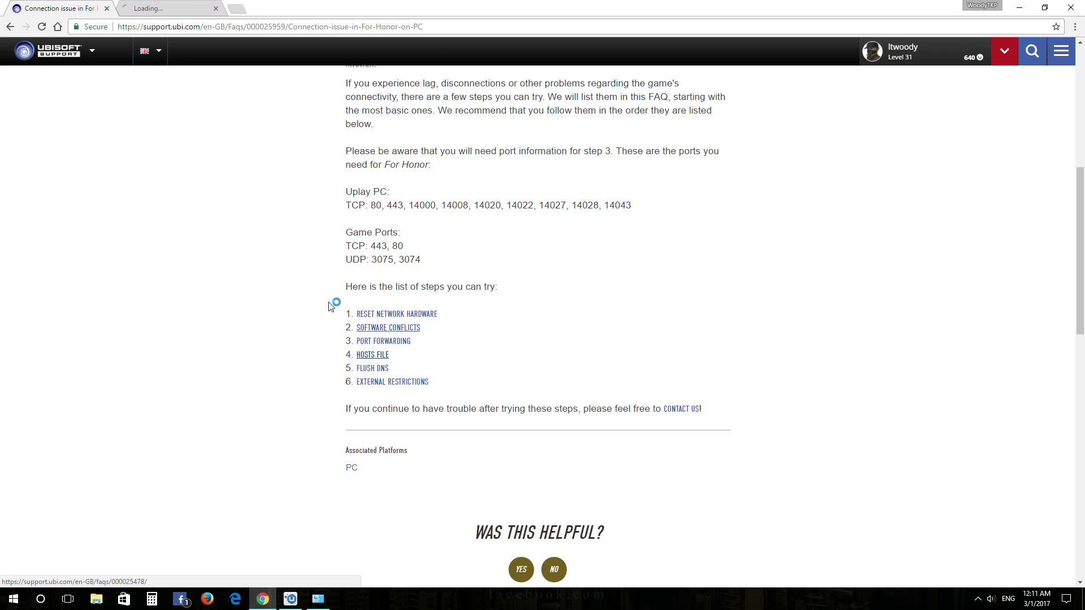
left_click(184, 6)
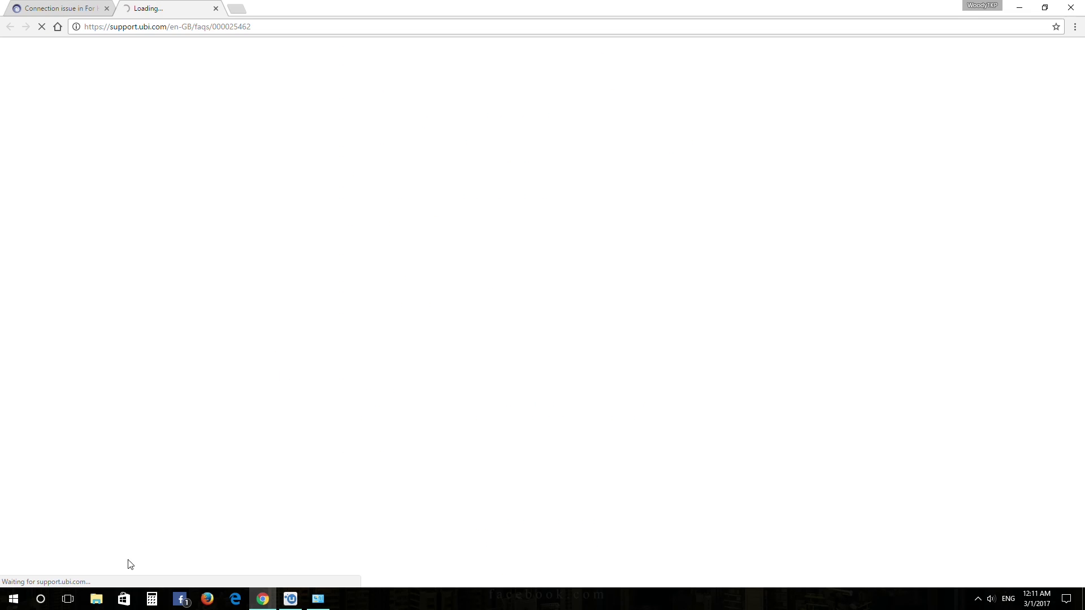
Read the Windows 10 steps for resetting the hosts file in c:\Windows\System32\drivers\etc, and close the guide and the browser
scroll(164, 371, "down", 8)
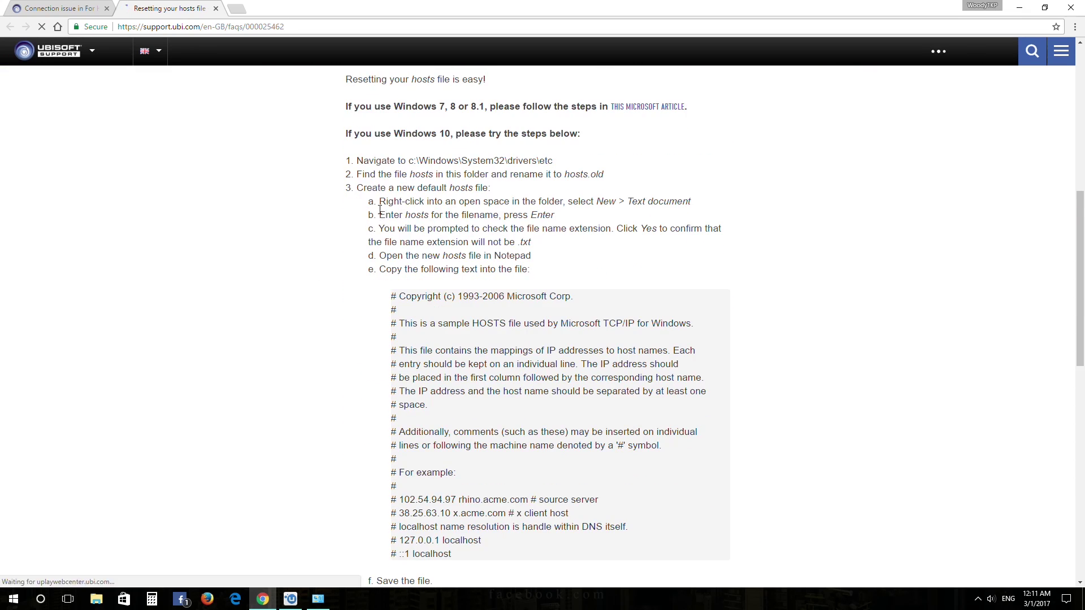
left_click_drag(408, 161, 561, 165)
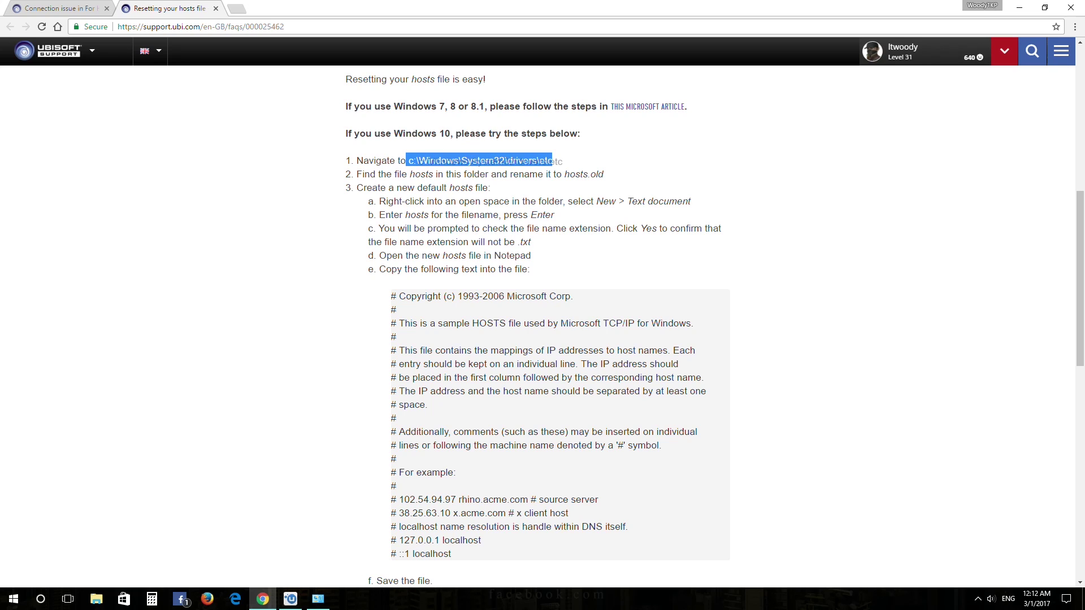
left_click(560, 166)
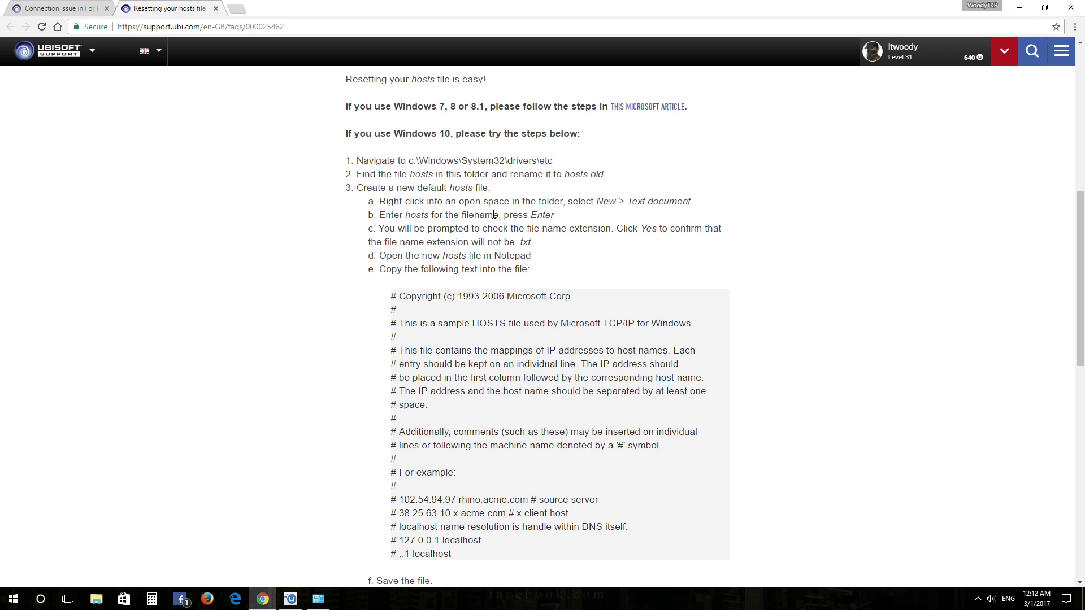
scroll(395, 348, "down", 1)
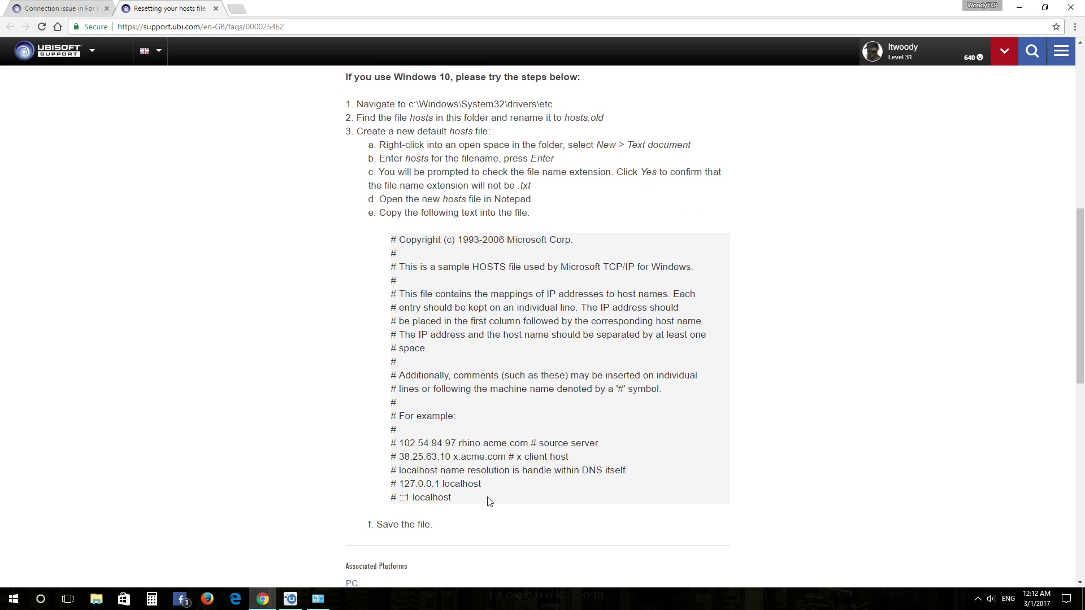
left_click(215, 8)
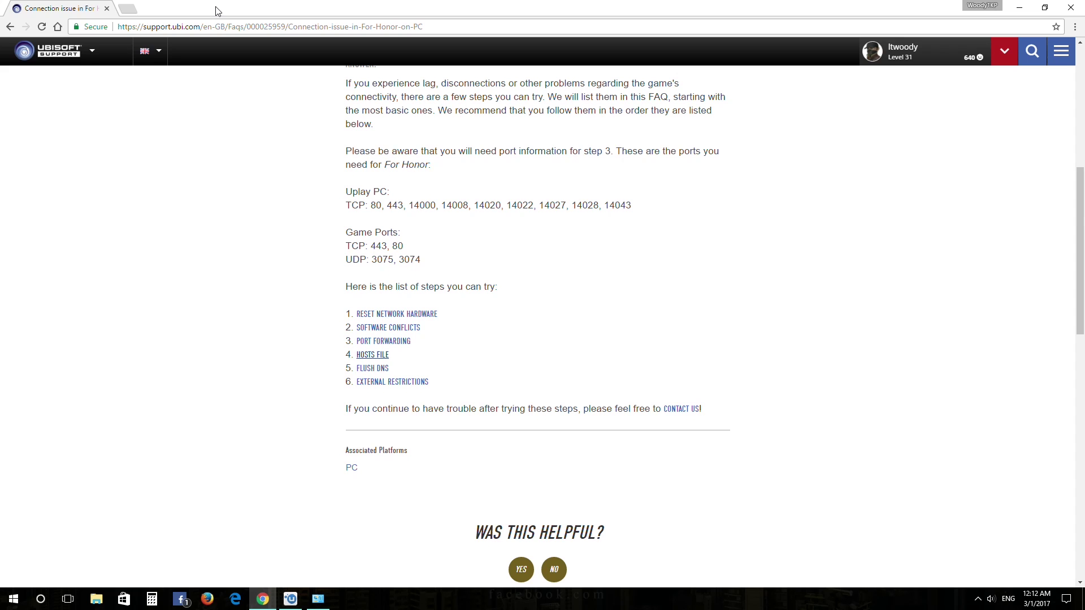
left_click(1073, 5)
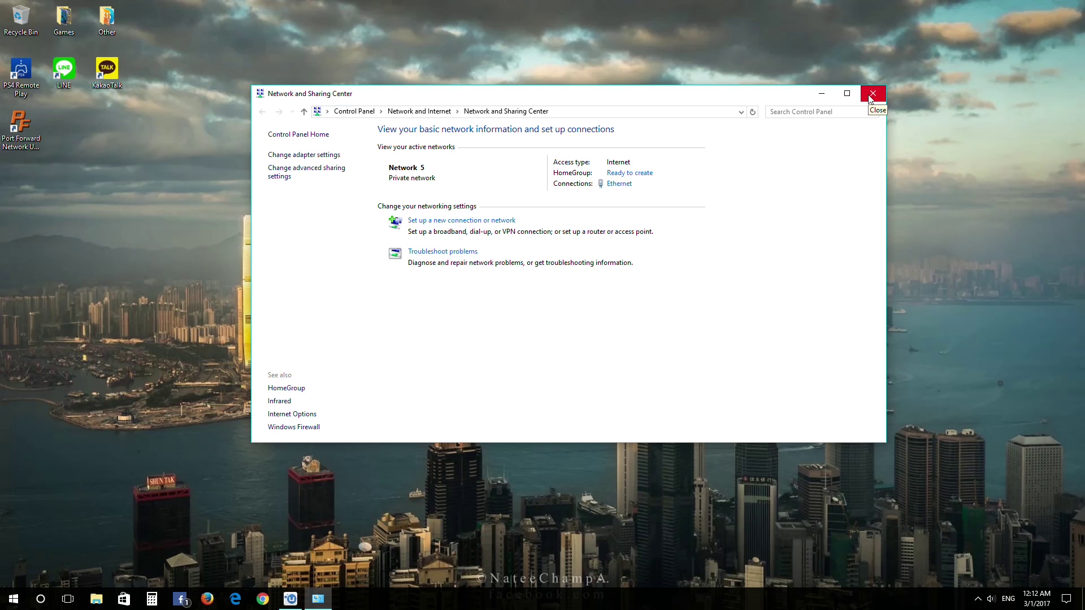
Open portforward.com in Chrome, bring up the Network Utilities installer download, and cancel saving setup-network-utilities.exe
left_click(23, 131)
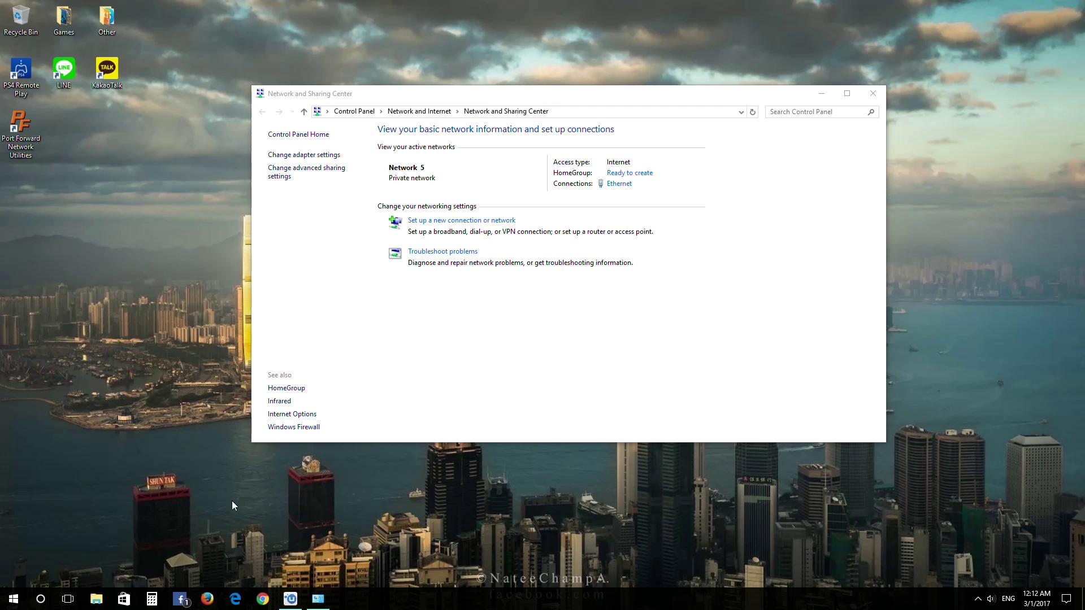
left_click(262, 599)
left_click(184, 28)
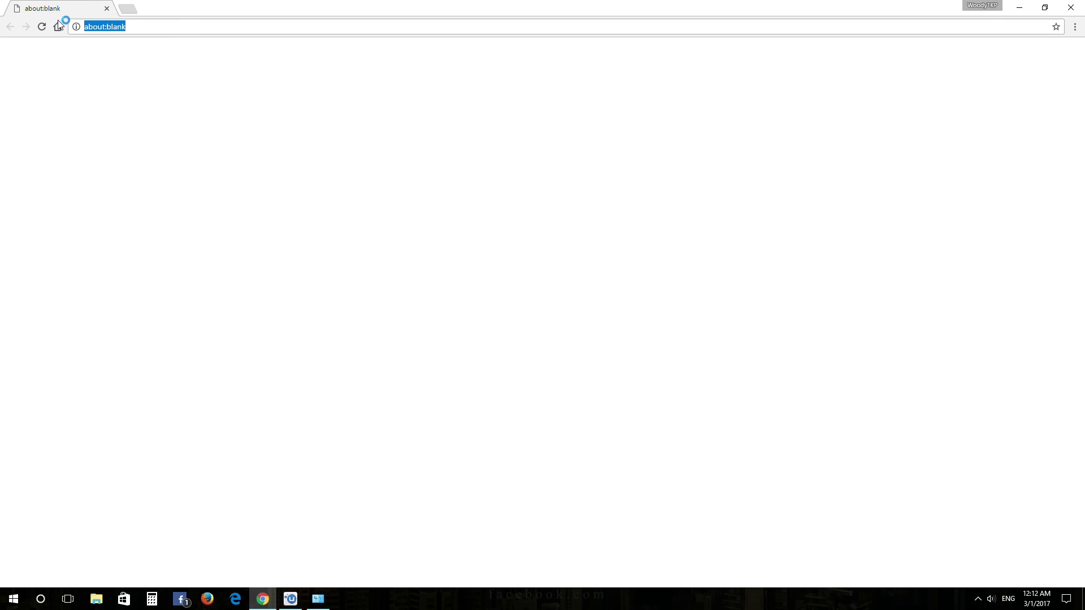
type("portforward.com")
key("Return")
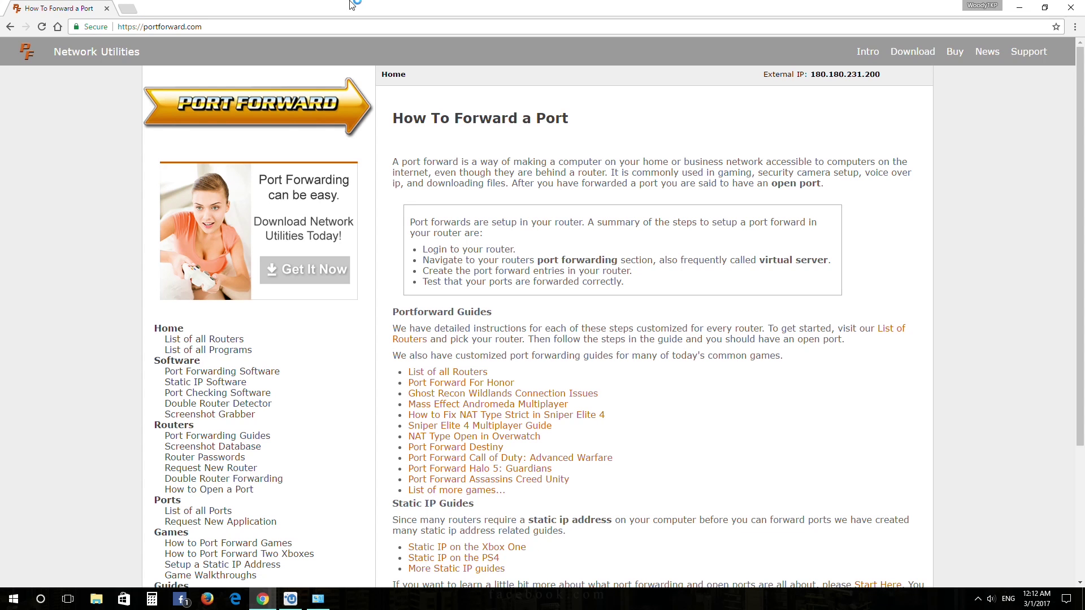
left_click(919, 53)
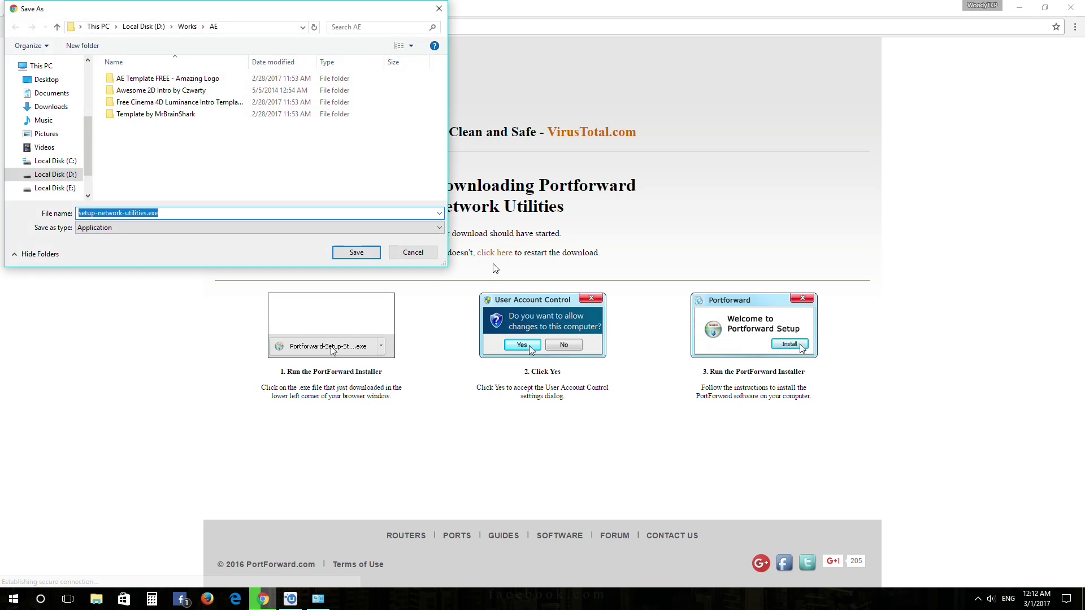
left_click(425, 252)
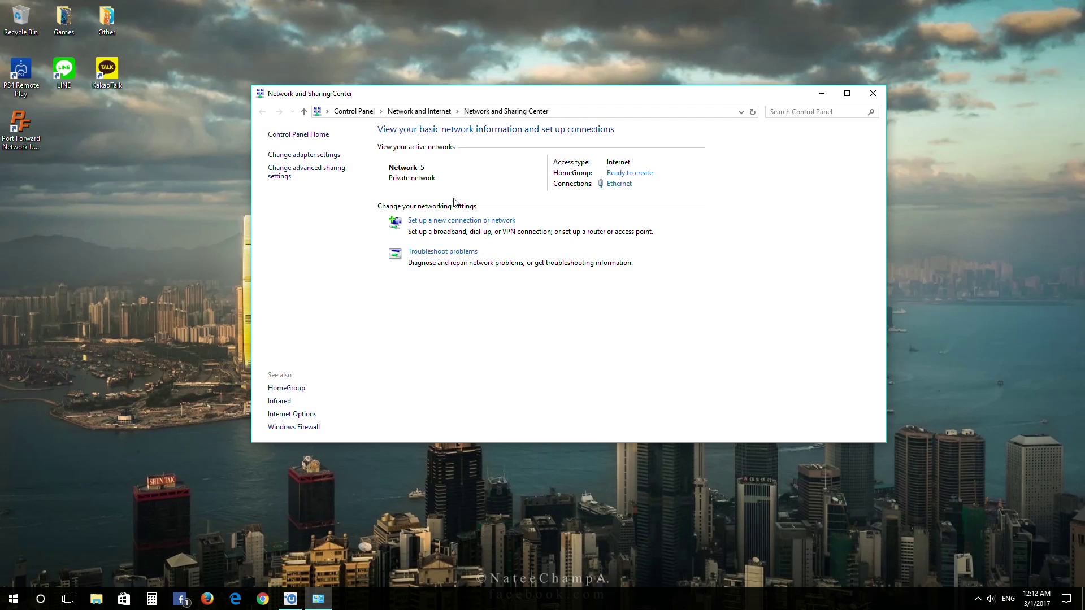
Close the Network and Sharing Center and start Port Forward Network Utilities in trial mode
left_click(864, 100)
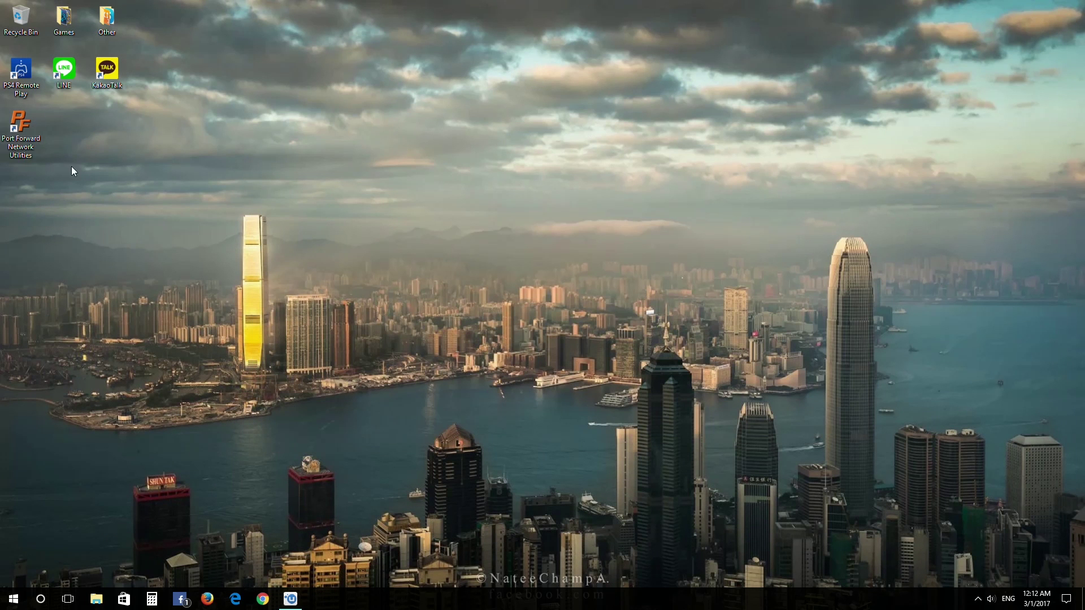
left_click(31, 135)
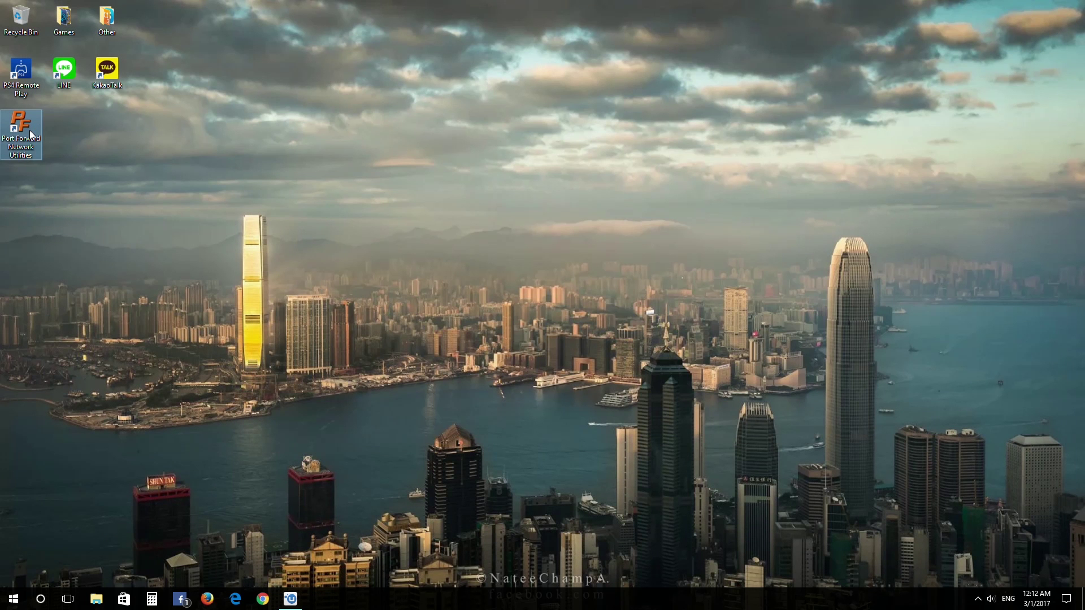
double_click(31, 134)
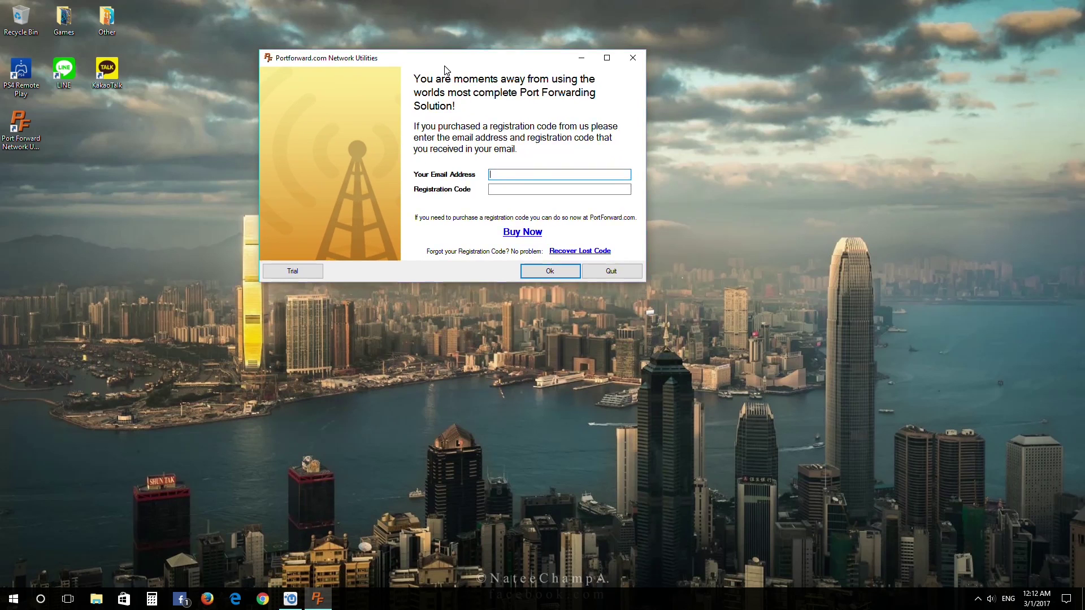
left_click(299, 272)
left_click(632, 337)
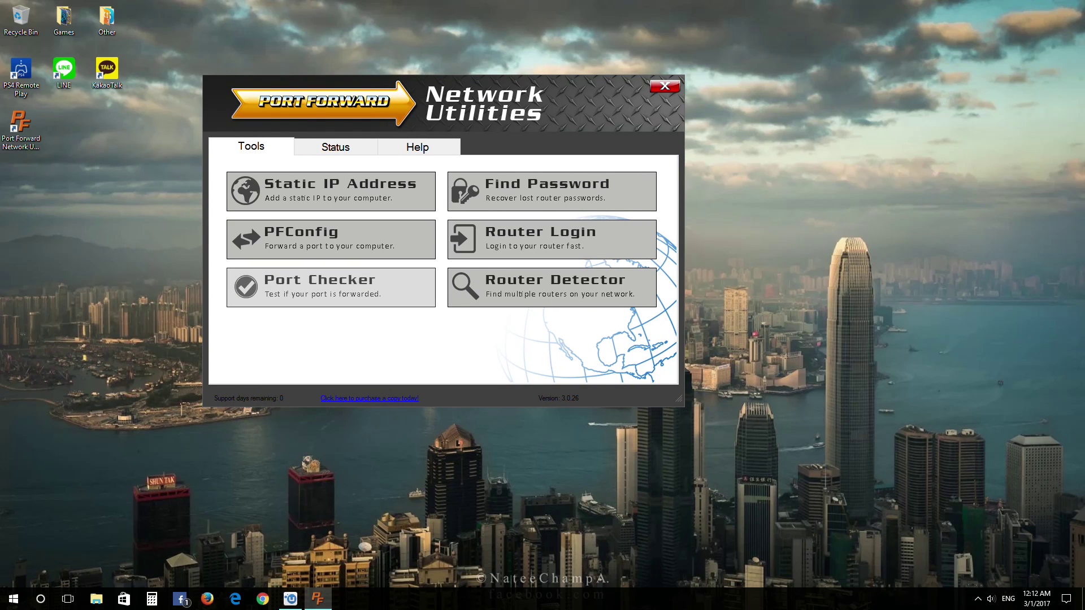
Test whether TCP port 14020 is forwarded using Port Checker, and close both the checker and Network Utilities
left_click(361, 288)
double_click(226, 45)
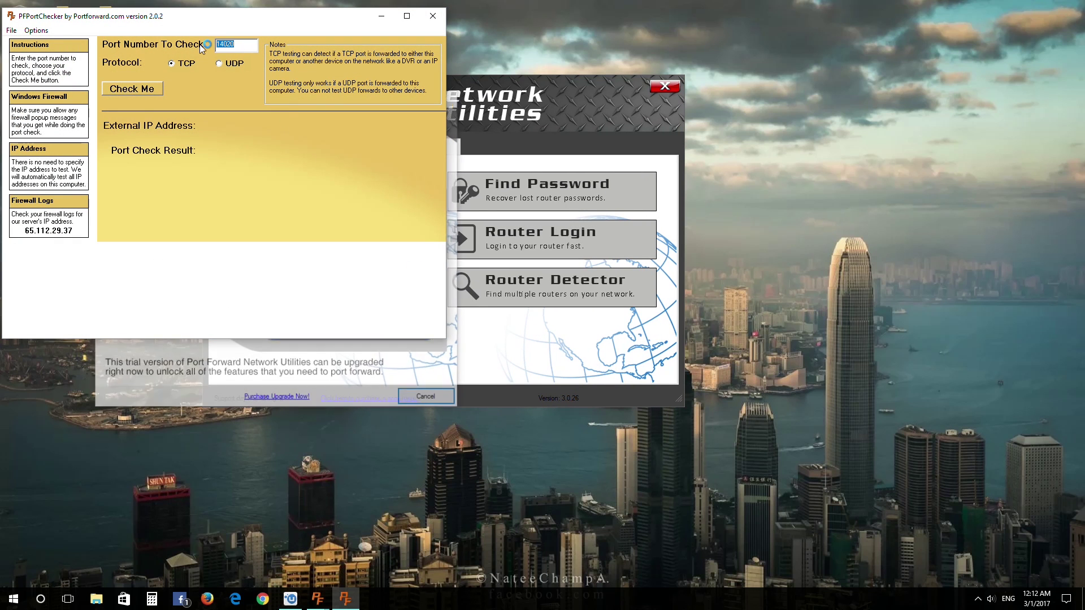
left_click(451, 100)
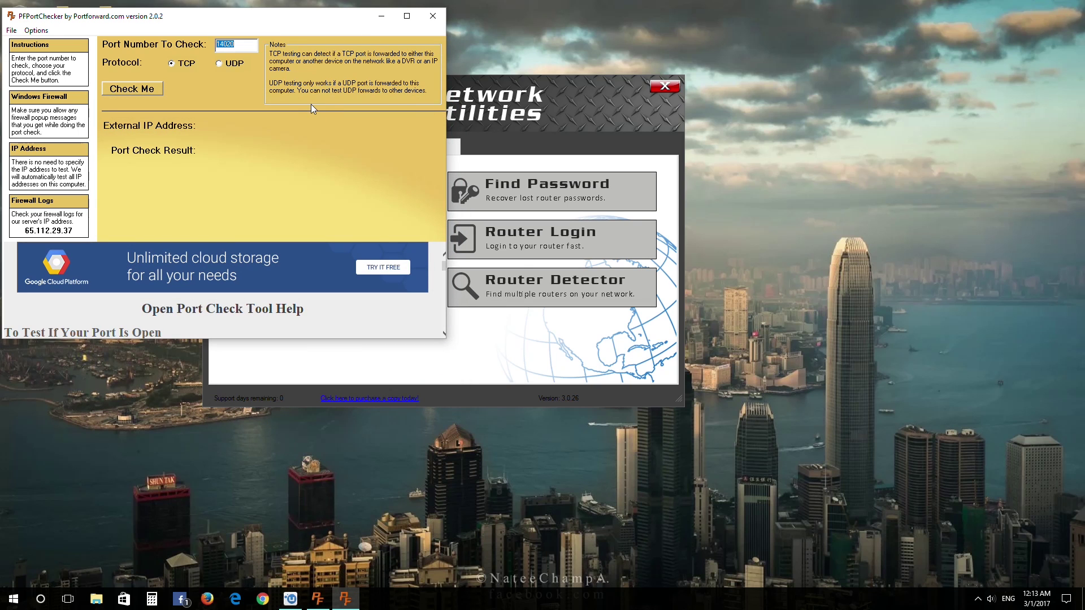
left_click(243, 49)
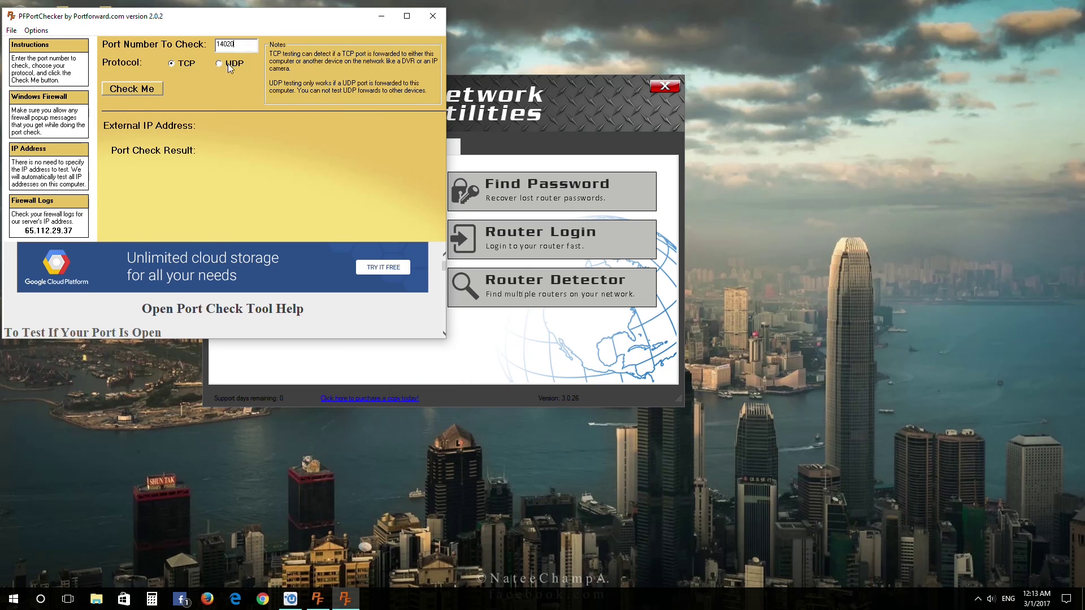
left_click(136, 93)
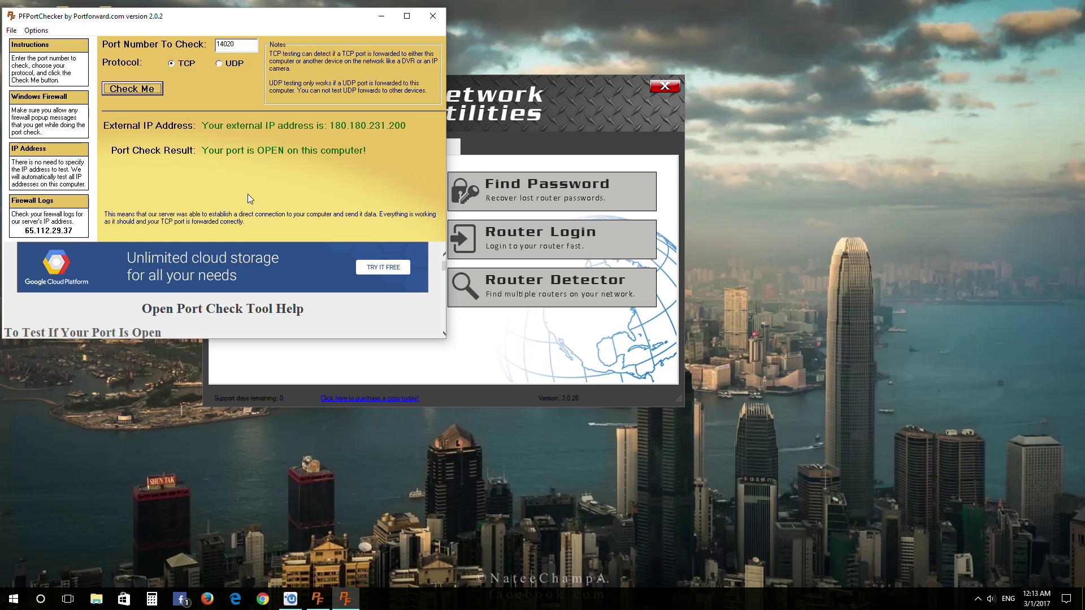
left_click(432, 17)
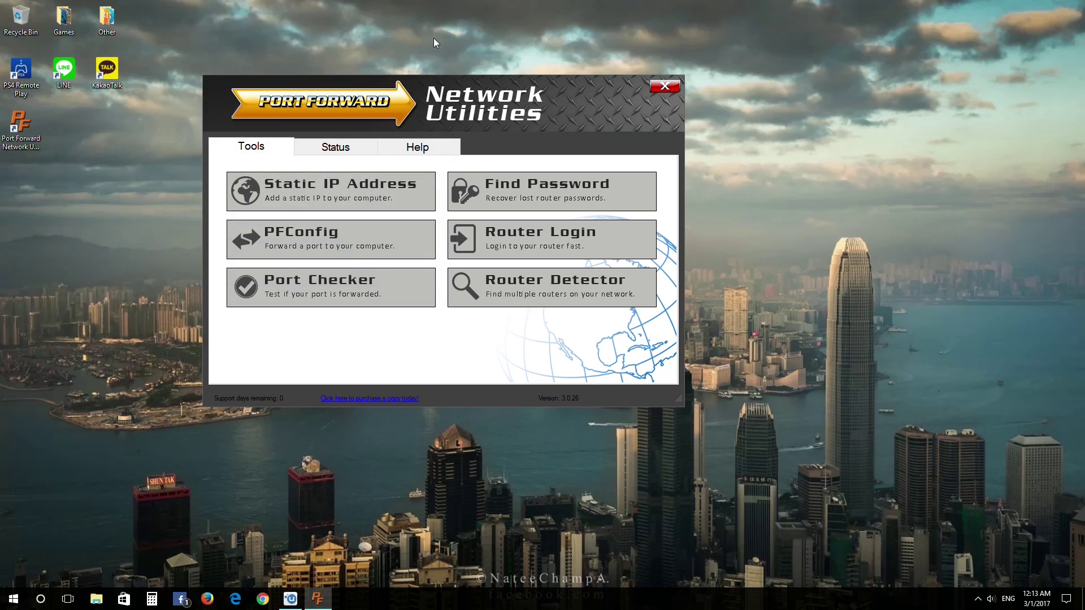
left_click(663, 87)
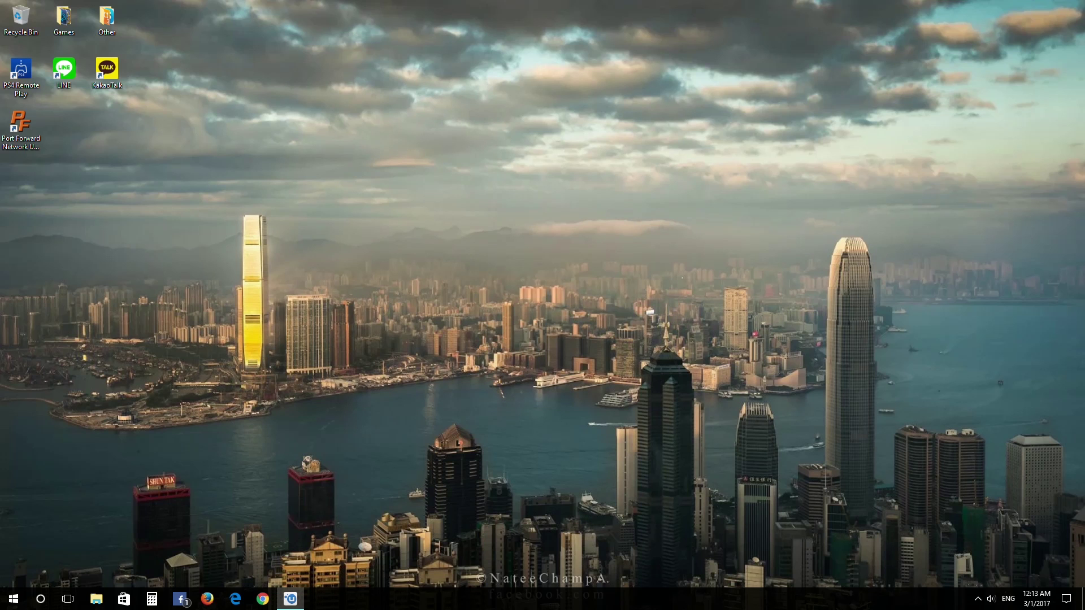
Open the D-Link router page at 192.168.2.1 in Chrome, log in with the admin password and go to the advanced Firewall Settings
left_click(262, 599)
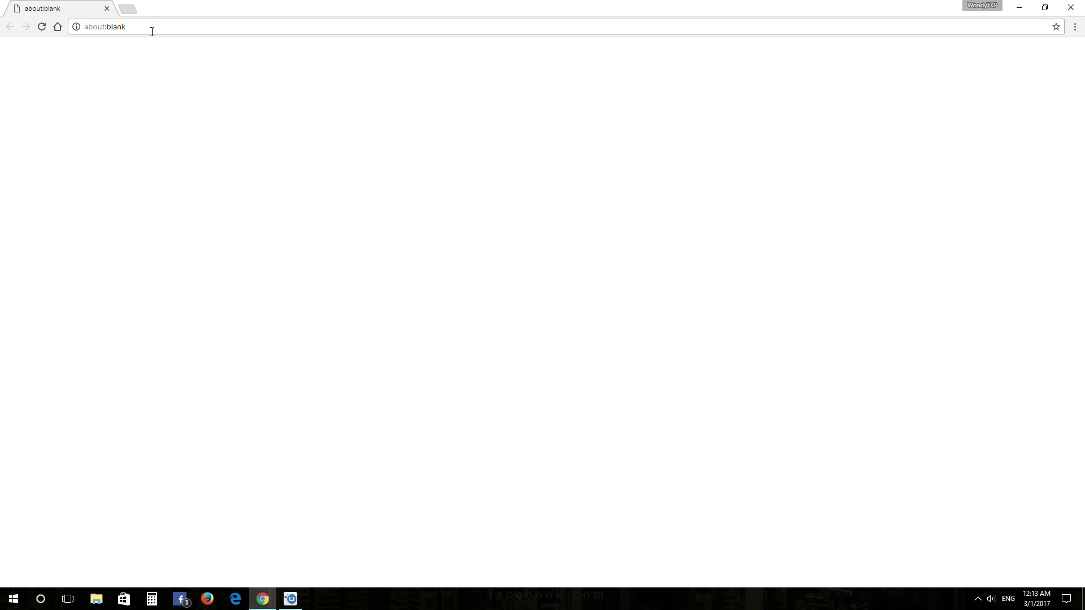
left_click(151, 32)
type("192")
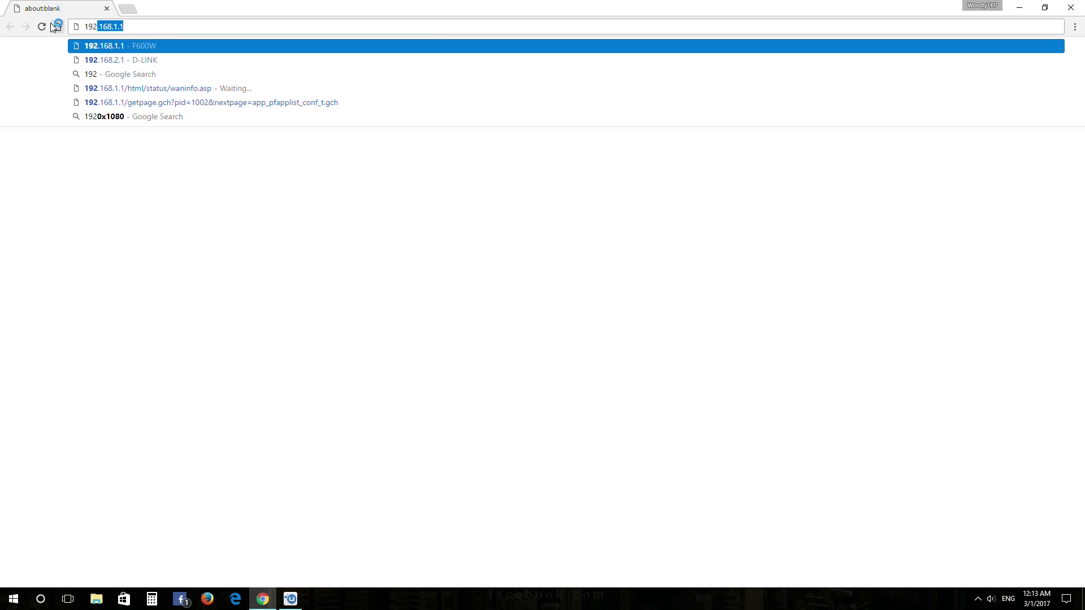
key("Down")
key("Return")
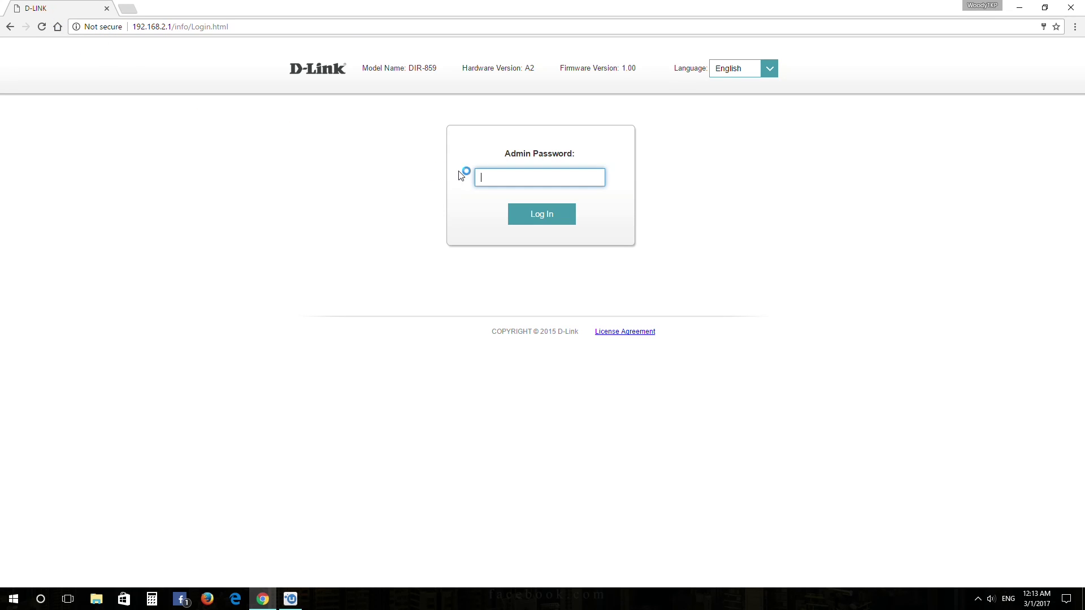
left_click(576, 179)
left_click(527, 205)
left_click(564, 213)
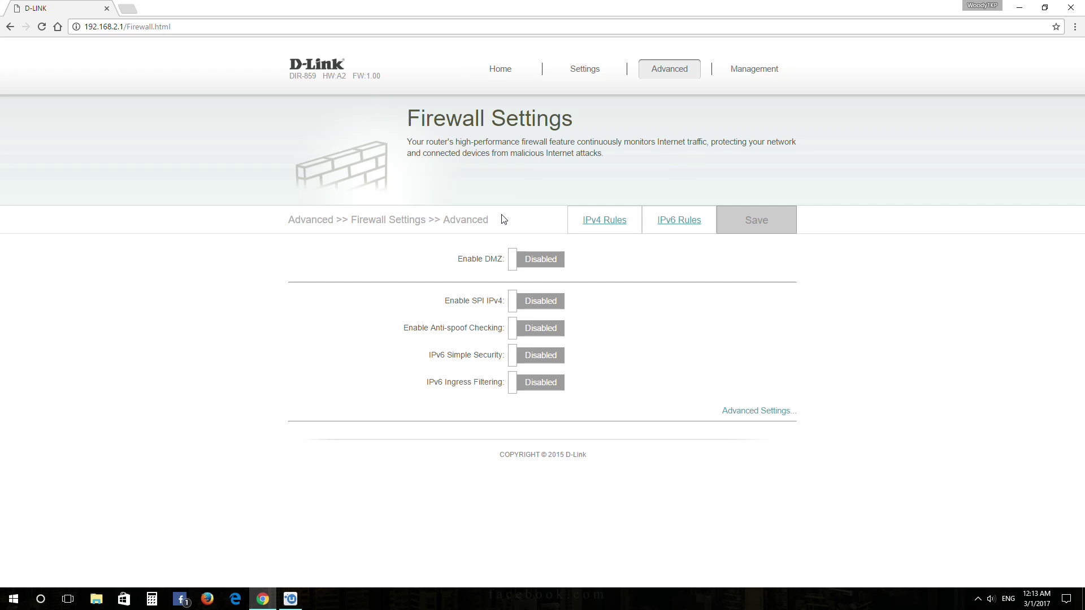
Try enabling DMZ with the IP address 192.168.2.4, switch DMZ off again without saving, and close the browser
left_click(520, 259)
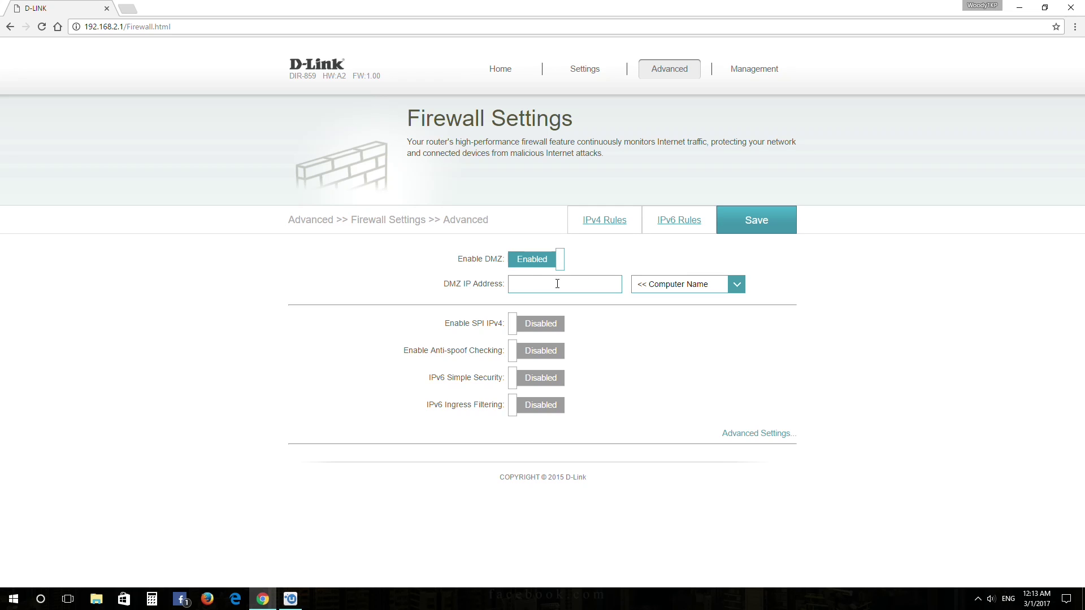
left_click(533, 280)
type("192.168.2.4")
left_click(560, 260)
left_click(1070, 8)
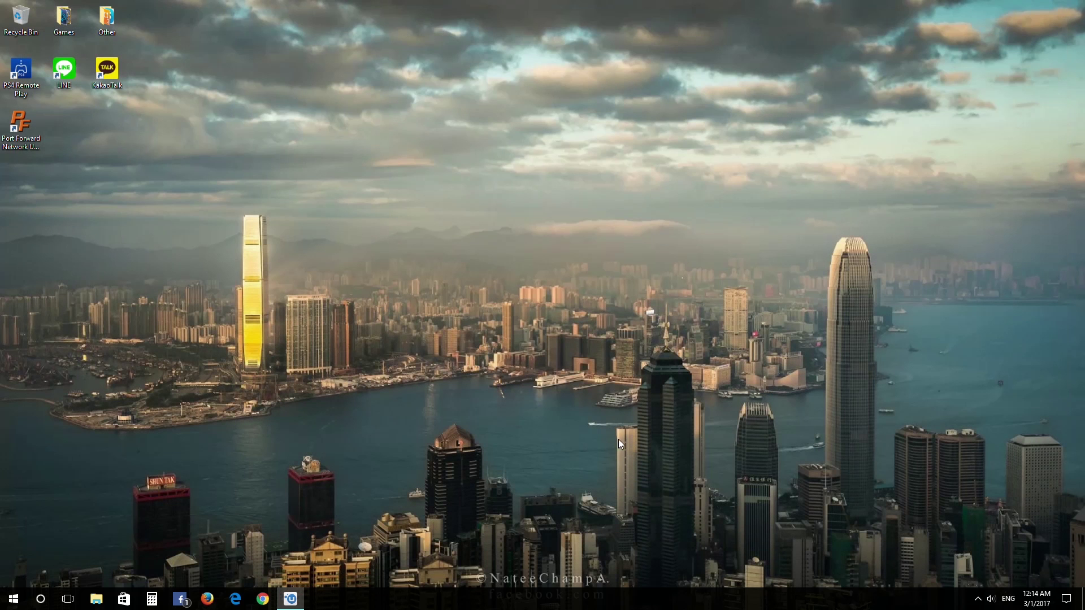
Switch to Uplay and launch For Honor
left_click(290, 599)
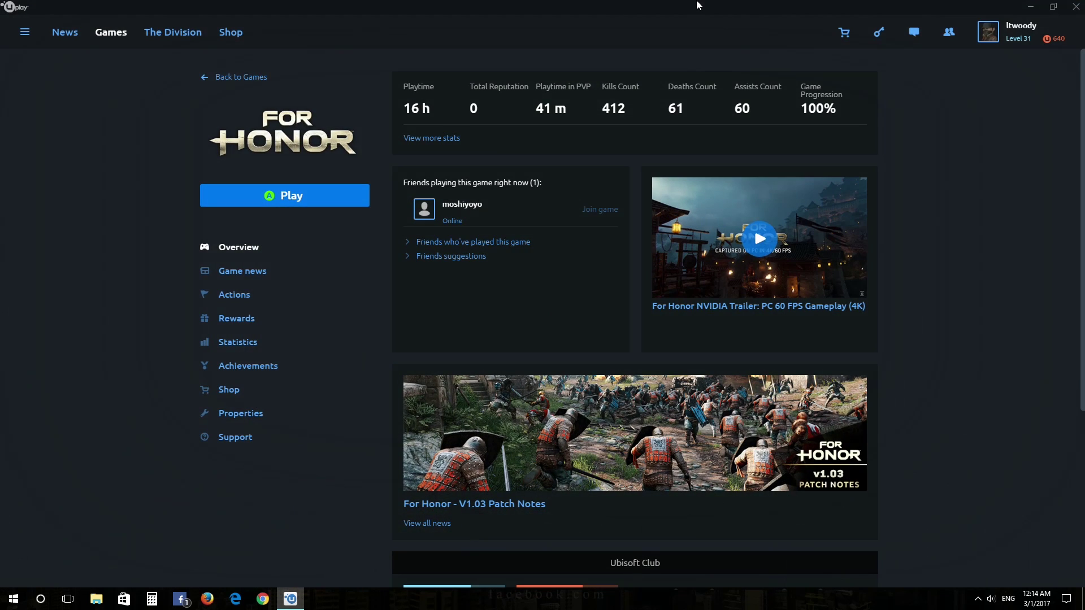
left_click(326, 204)
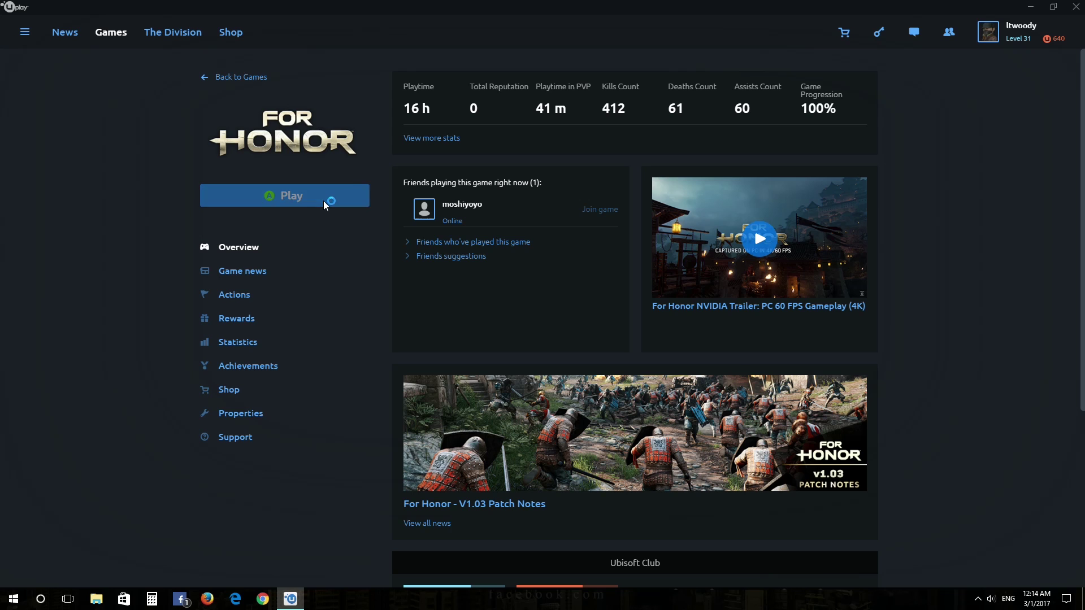